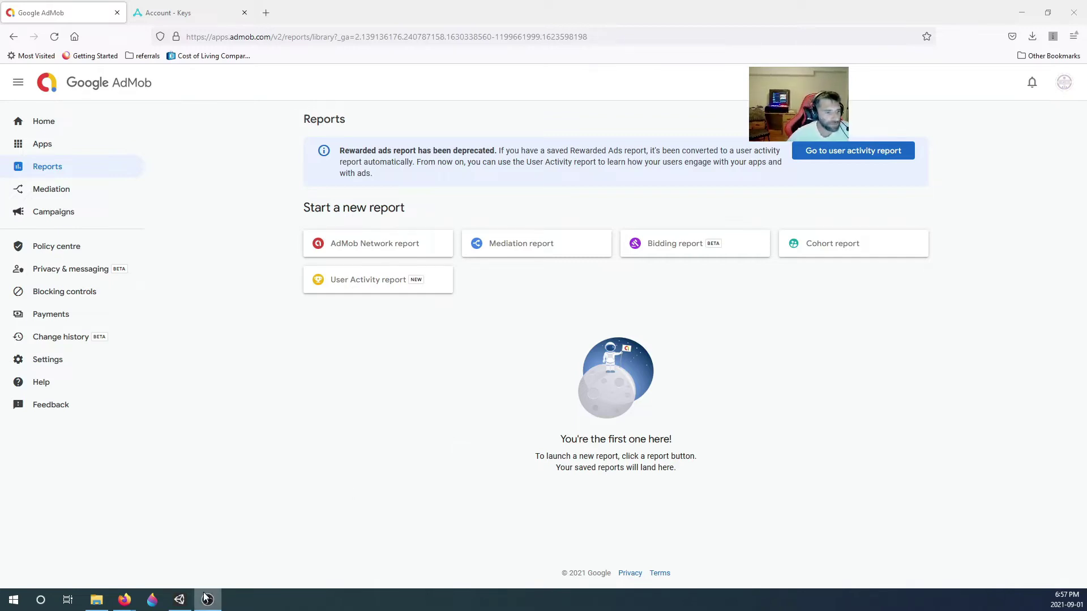
# Step: Switch from the AdMob reports in Firefox to the Unity editor's AppLovin test ads scene
pyautogui.click(179, 600)
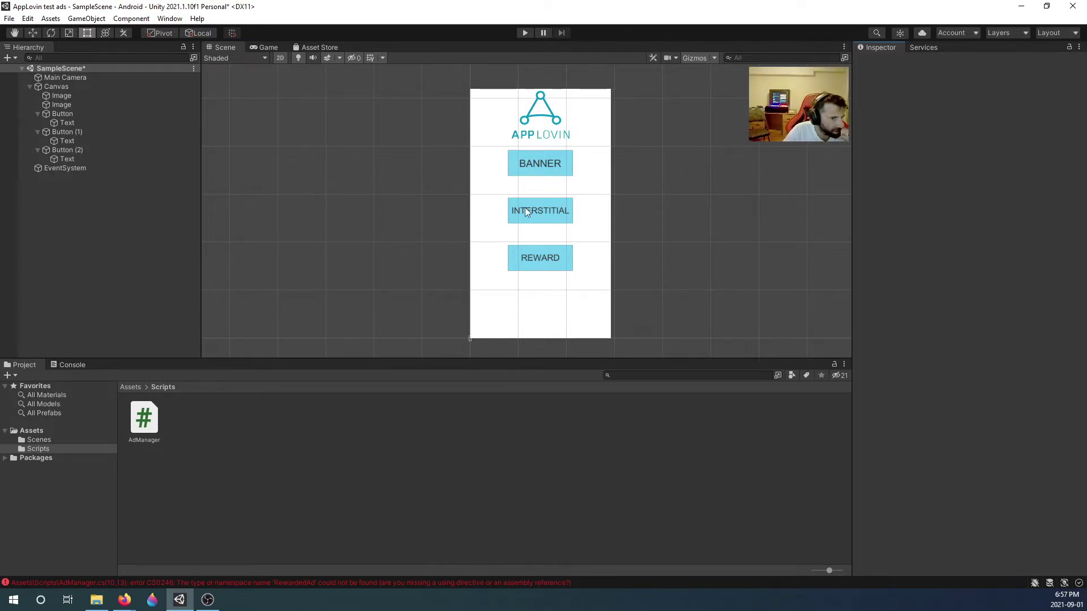
pyautogui.click(548, 163)
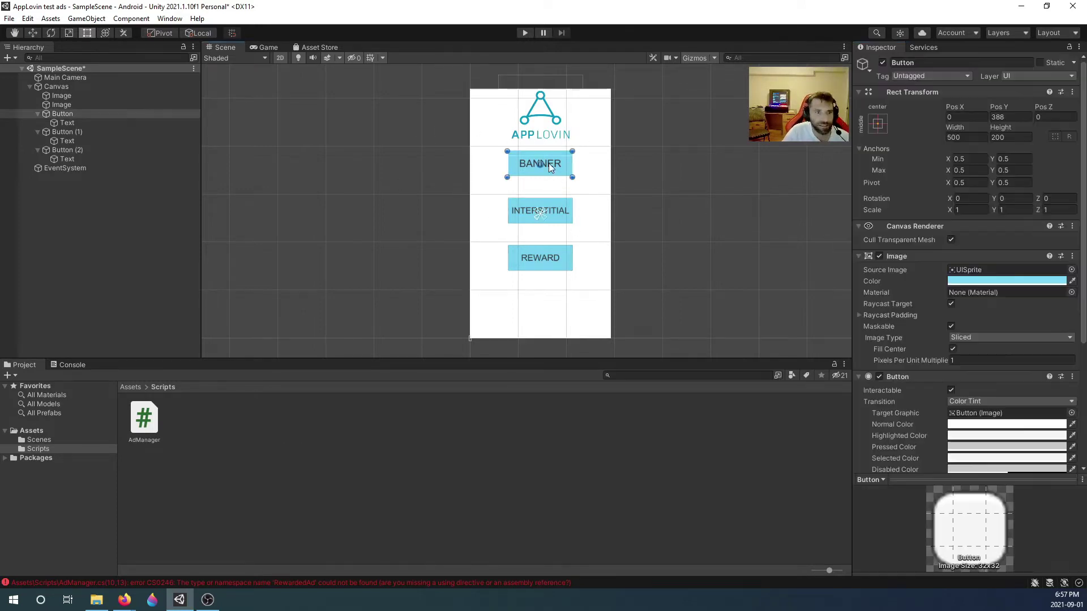
pyautogui.click(556, 212)
pyautogui.click(549, 256)
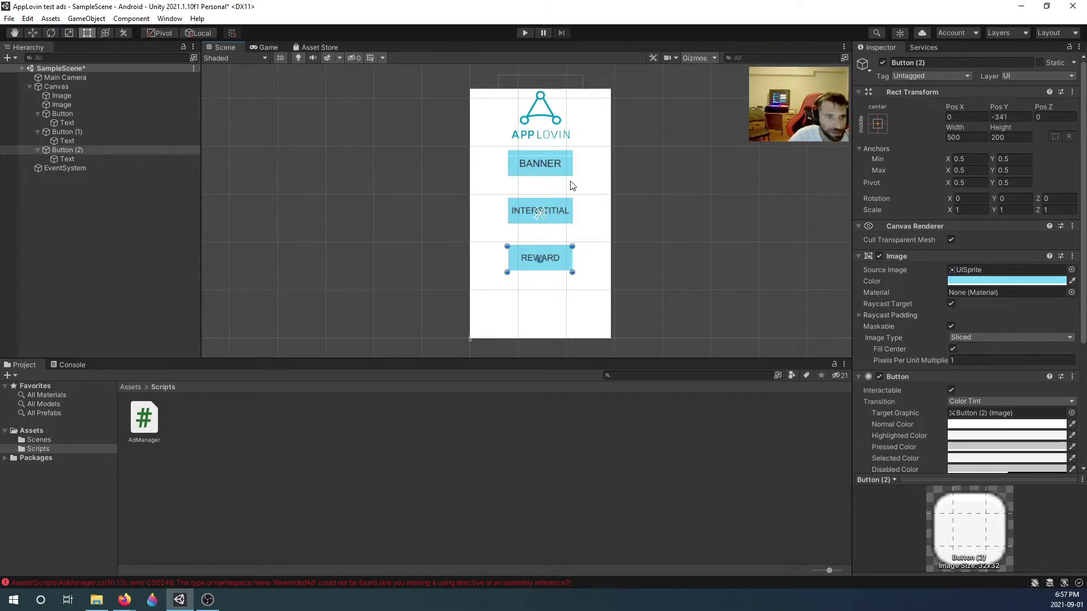
pyautogui.click(559, 165)
pyautogui.click(686, 185)
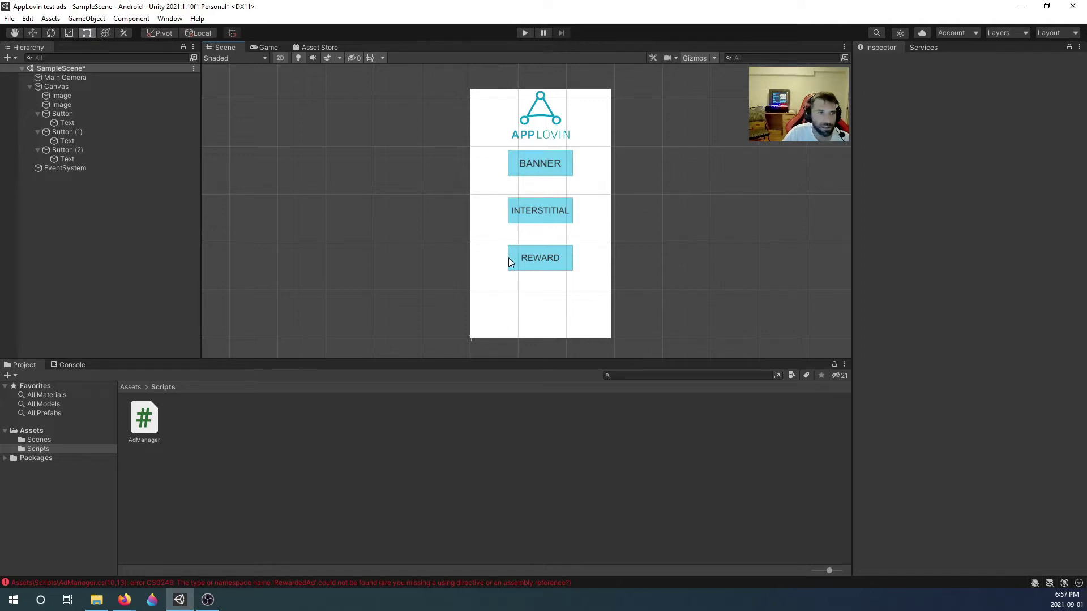
pyautogui.click(149, 430)
pyautogui.scroll(-5, 911, 339)
pyautogui.scroll(5, 912, 338)
pyautogui.click(318, 471)
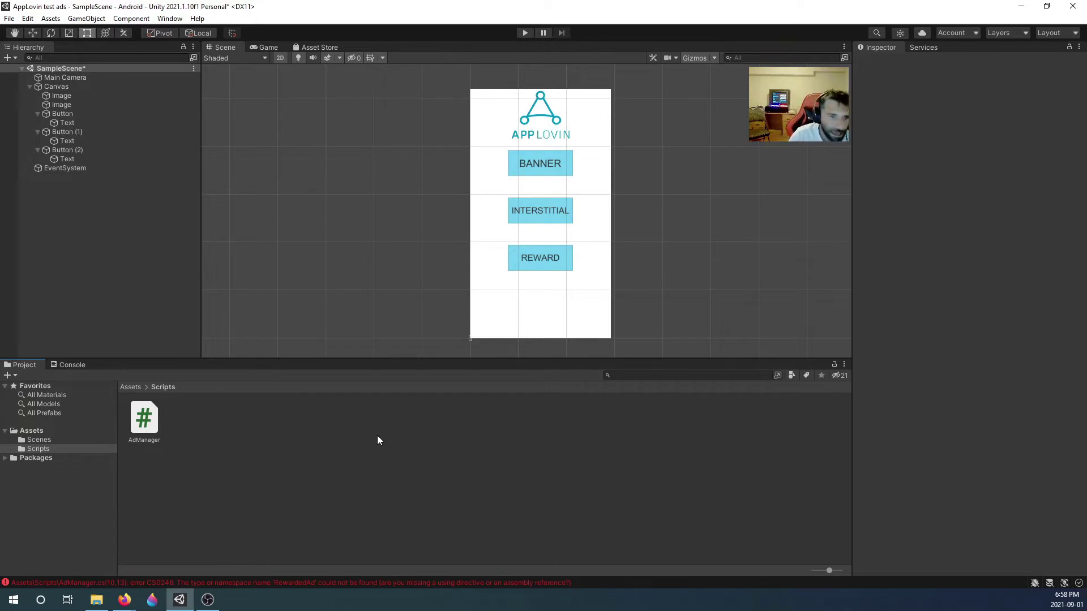
# Step: Switch from the Unity editor back to the Google AdMob Reports page in Firefox
pyautogui.hotkey('alt', 'Tab')
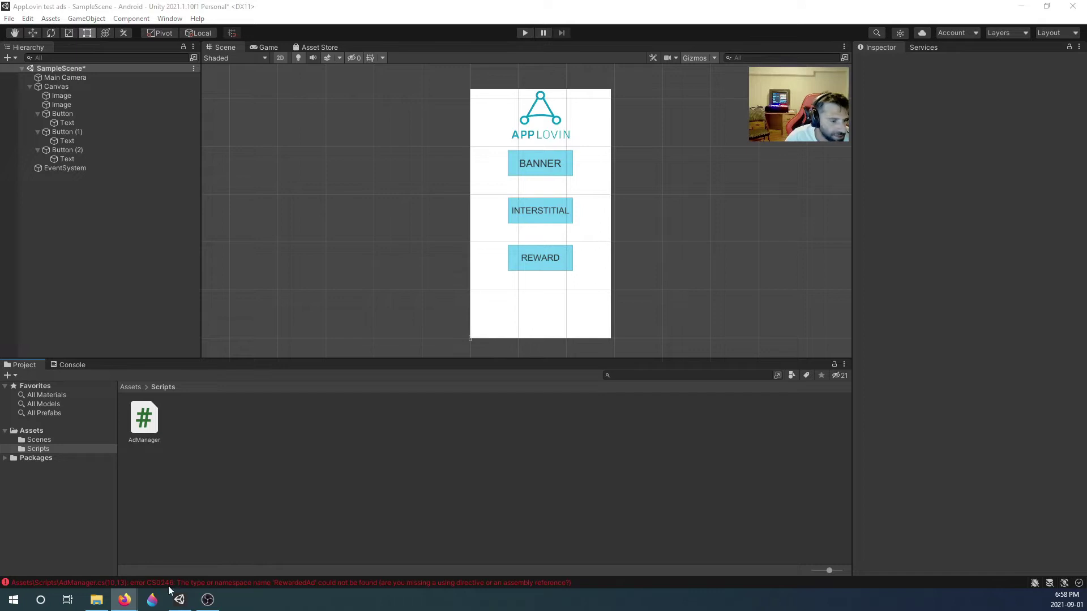
# Step: In the AppLovin dashboard, open AppDiscovery Zones, check Applications, then return to Zones
pyautogui.moveTo(116, 602)
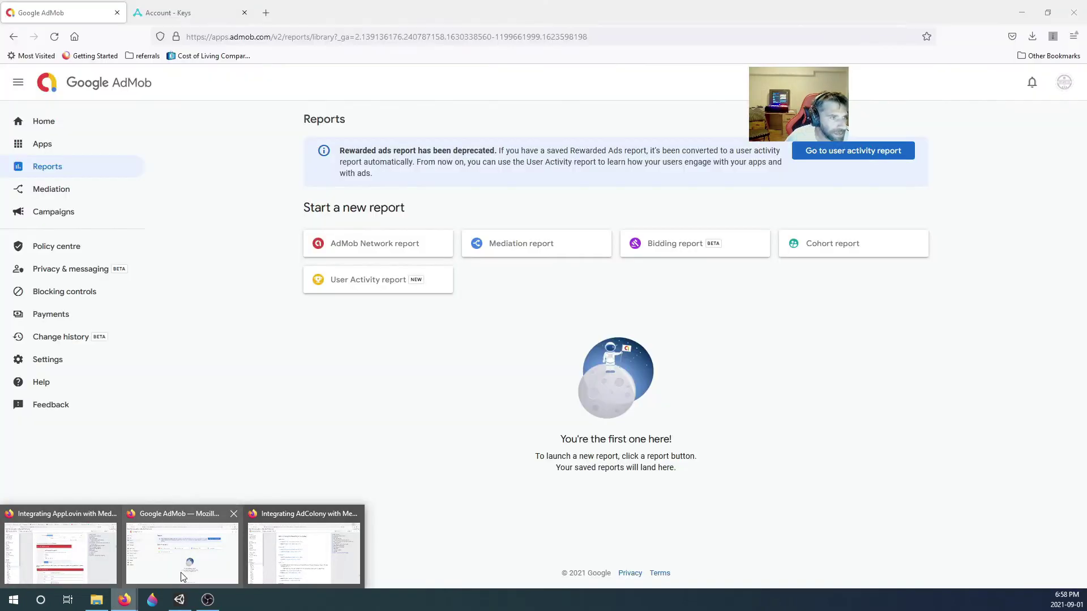
pyautogui.click(183, 577)
pyautogui.click(187, 14)
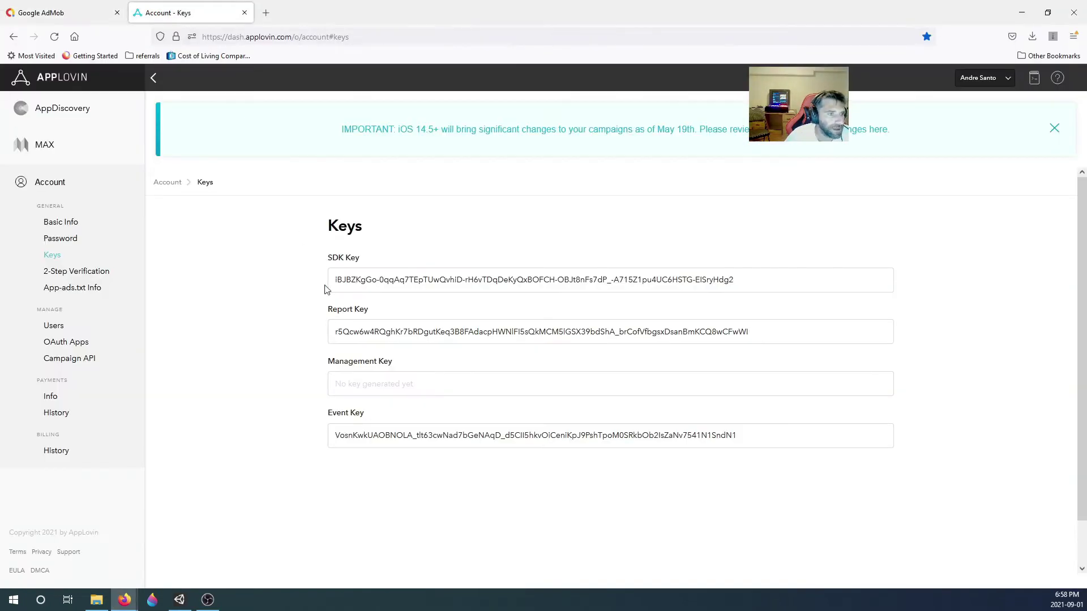
pyautogui.click(58, 109)
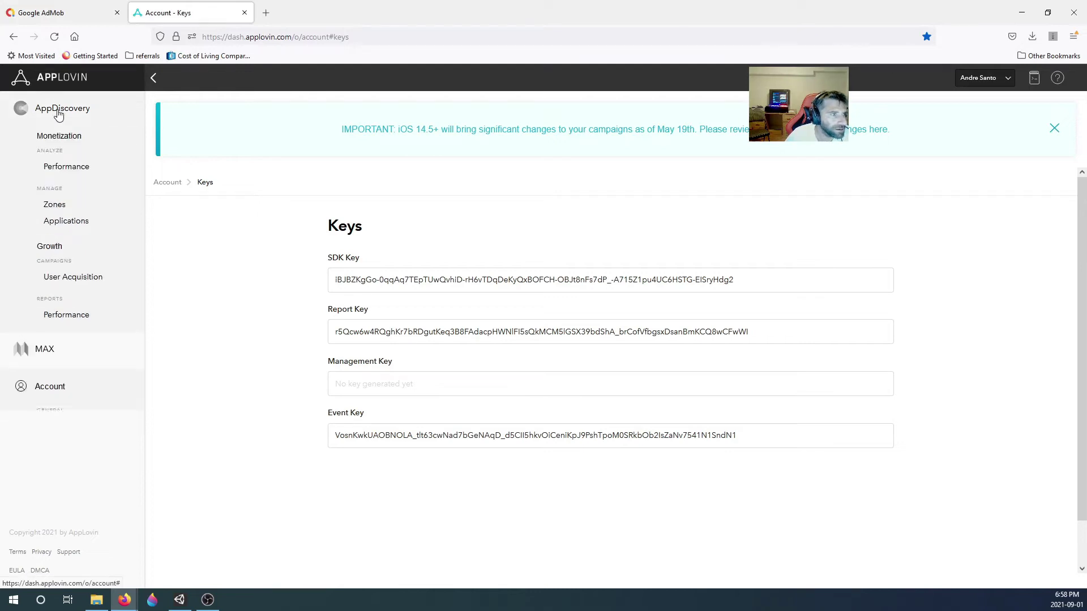
pyautogui.click(55, 205)
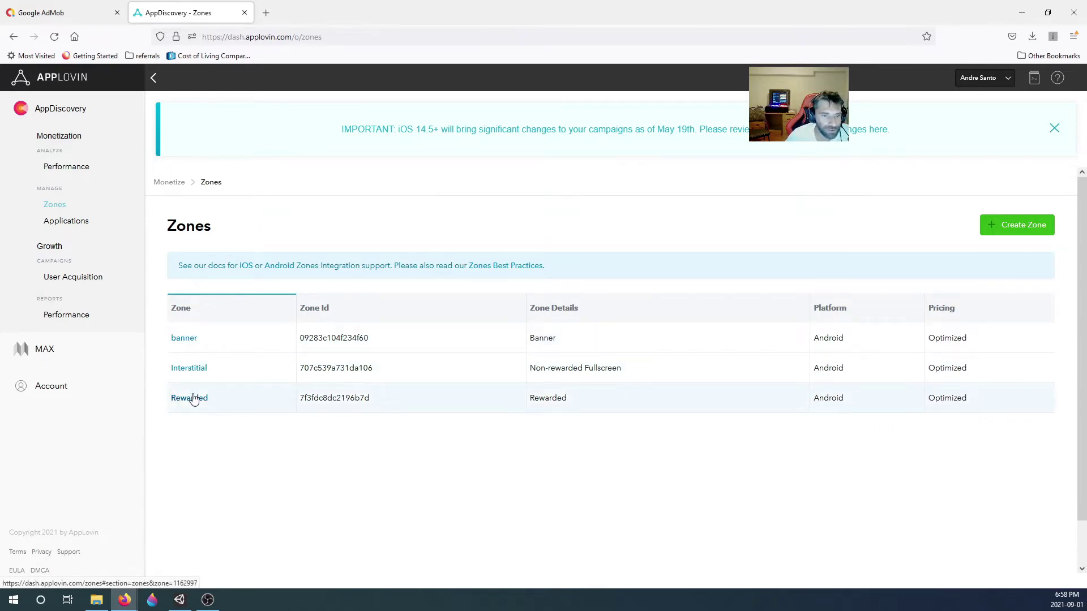
pyautogui.click(80, 222)
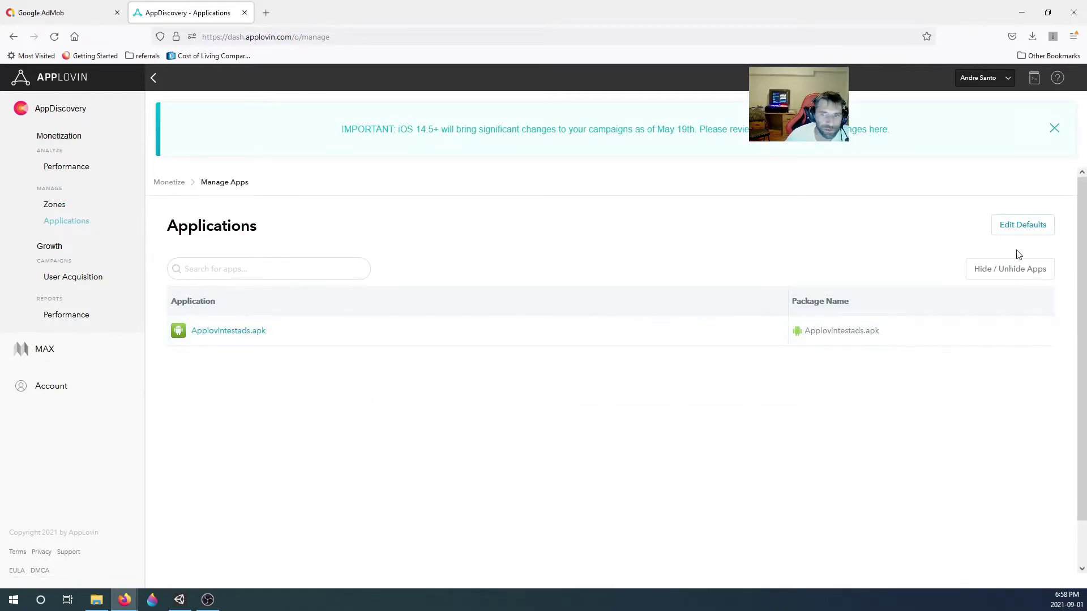
pyautogui.click(61, 206)
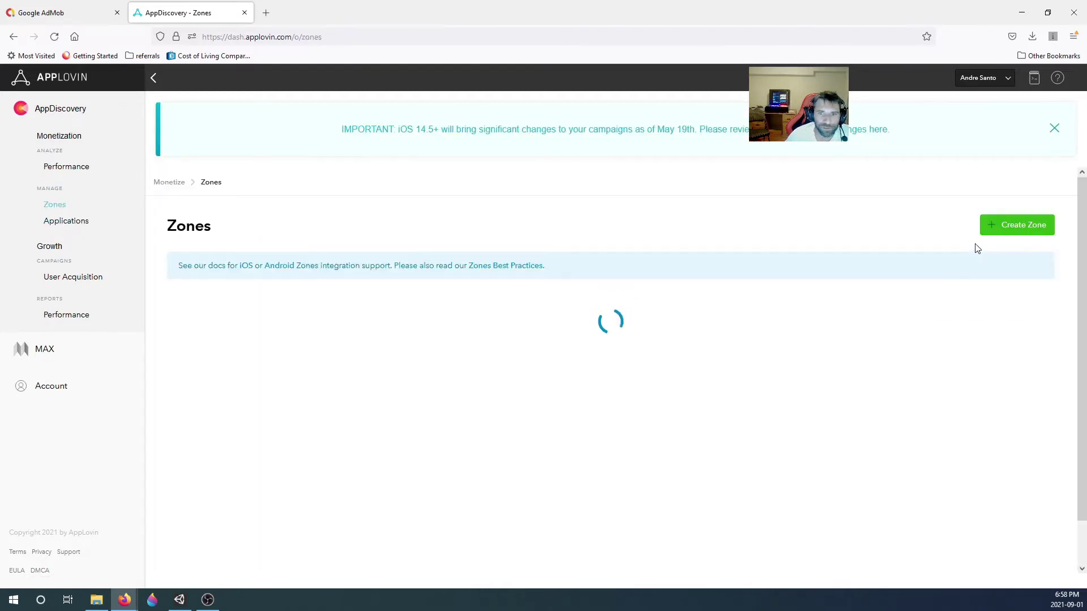
# Step: Draft a zone named 'test' for Android with Optimized by AppLovin pricing, then cancel it
pyautogui.click(1011, 227)
pyautogui.click(388, 329)
pyautogui.write('test')
pyautogui.scroll(-2, 351, 328)
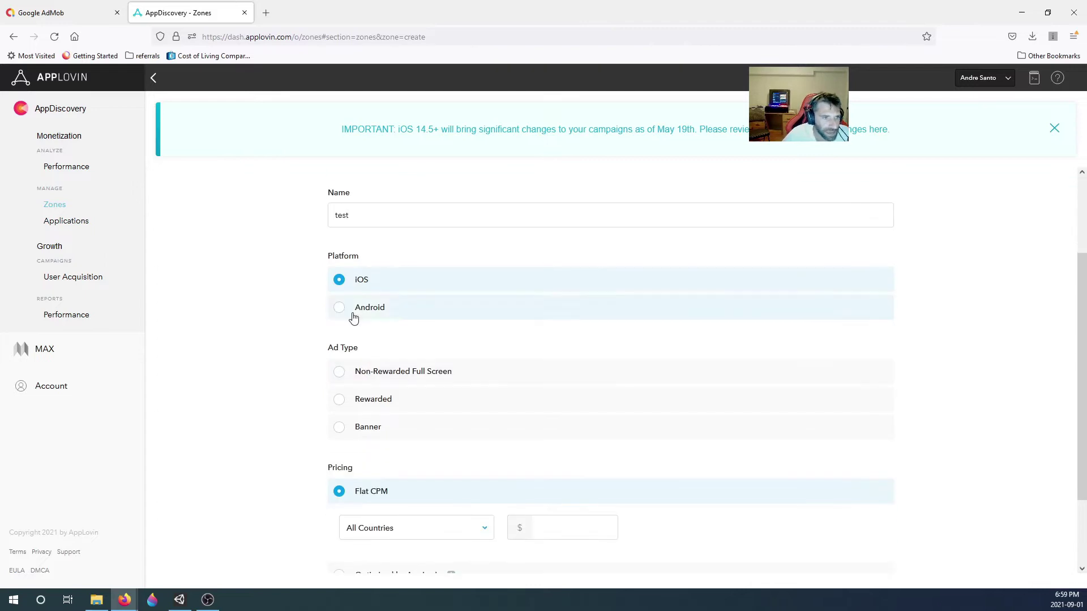
pyautogui.click(371, 313)
pyautogui.scroll(-1, 364, 407)
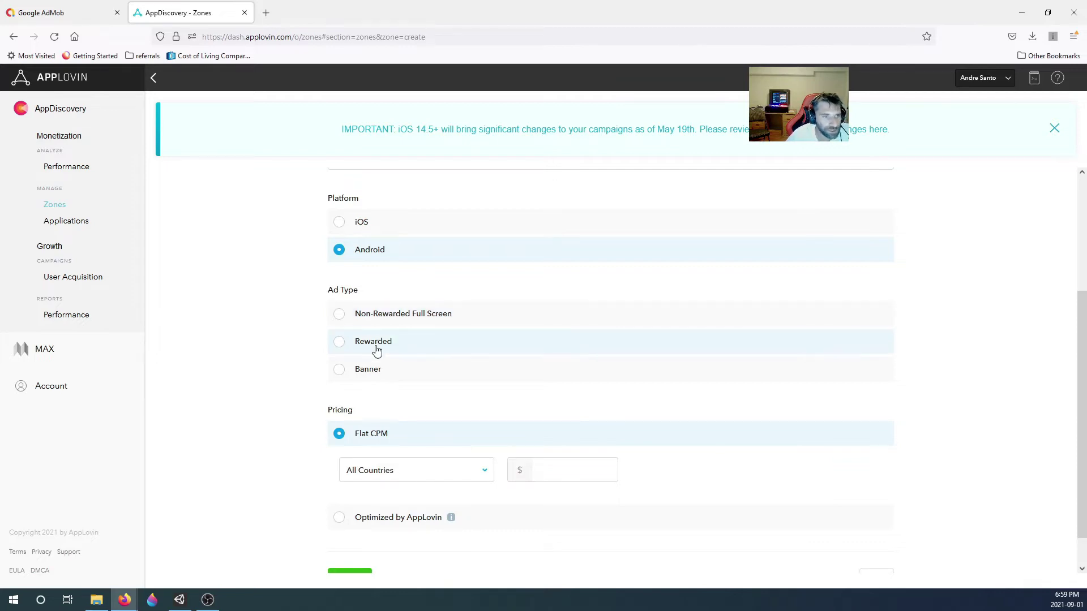
pyautogui.scroll(-1, 289, 422)
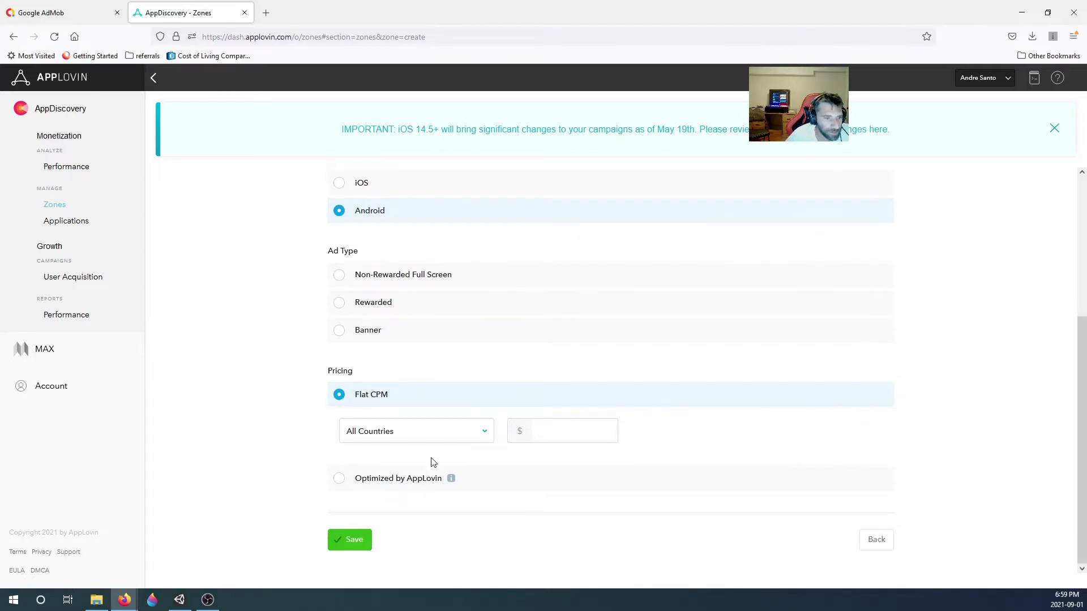
pyautogui.click(365, 480)
pyautogui.click(350, 540)
pyautogui.click(631, 351)
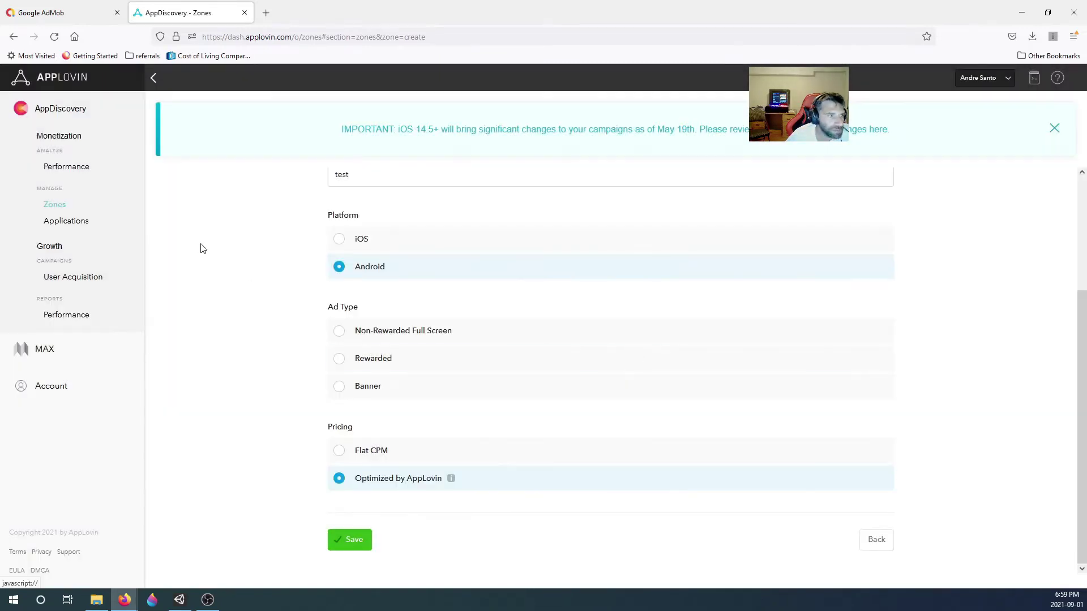
# Step: Return to the Zones list showing the three Android zones, then switch to the AdMob tab
pyautogui.click(57, 204)
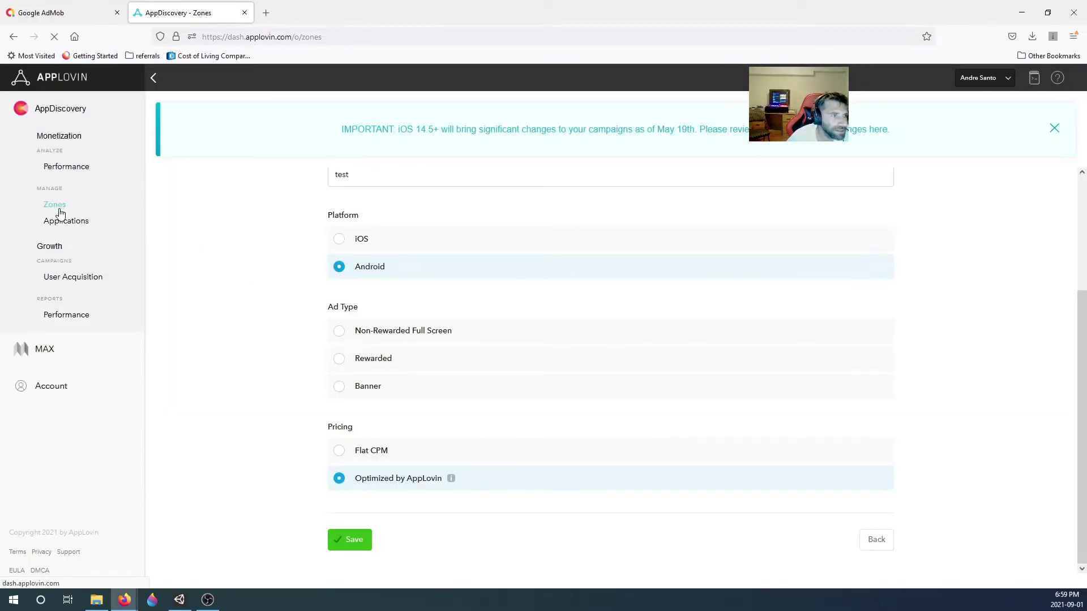
pyautogui.scroll(-1, 552, 301)
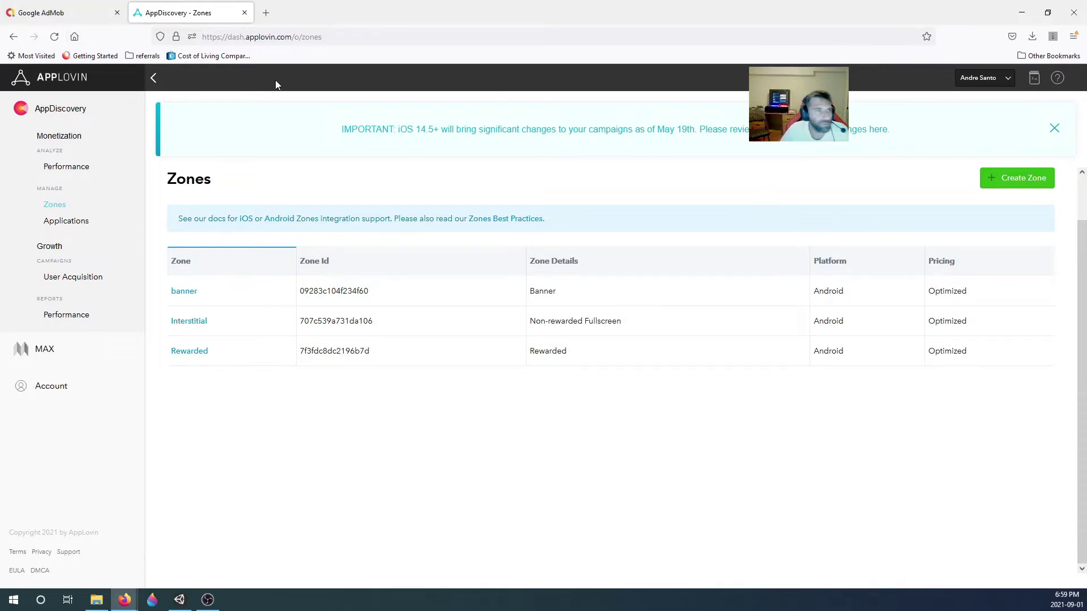
pyautogui.click(66, 12)
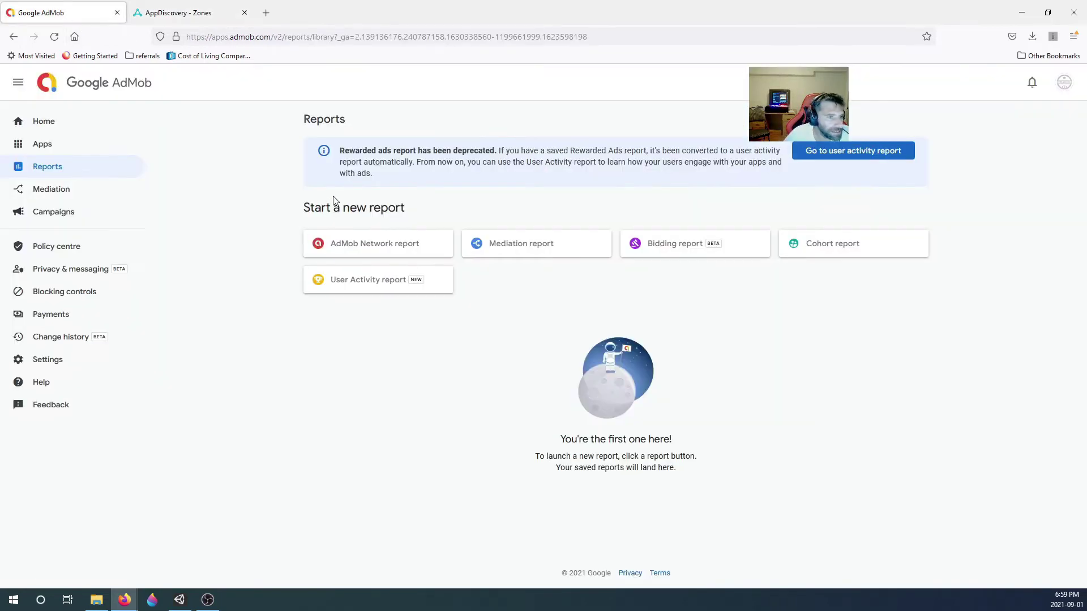
# Step: Start a new Android app in AdMob, marked as not listed on an app store
pyautogui.click(44, 151)
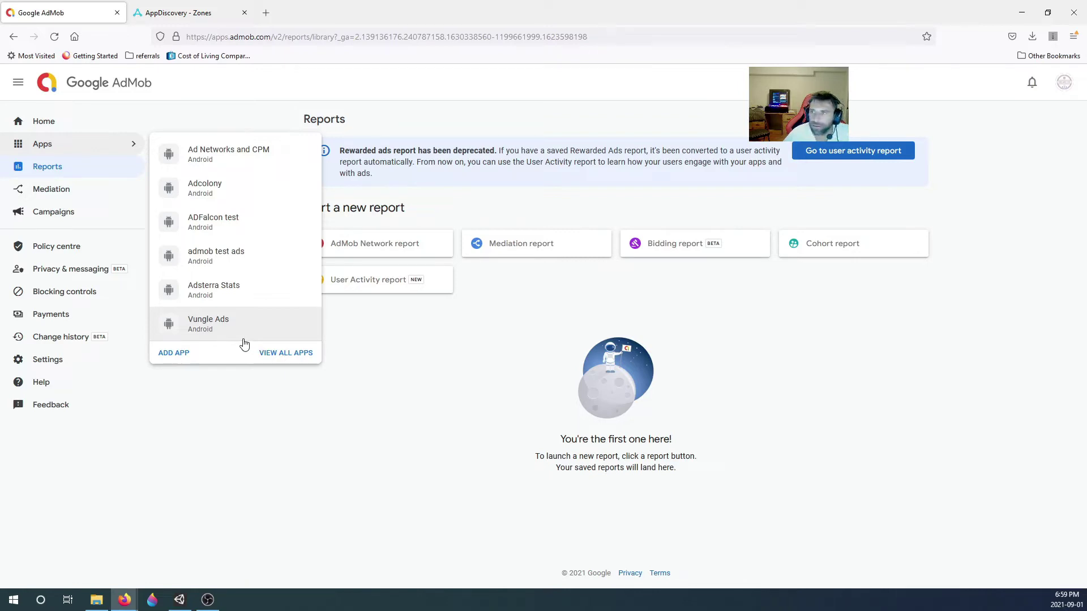
pyautogui.click(187, 353)
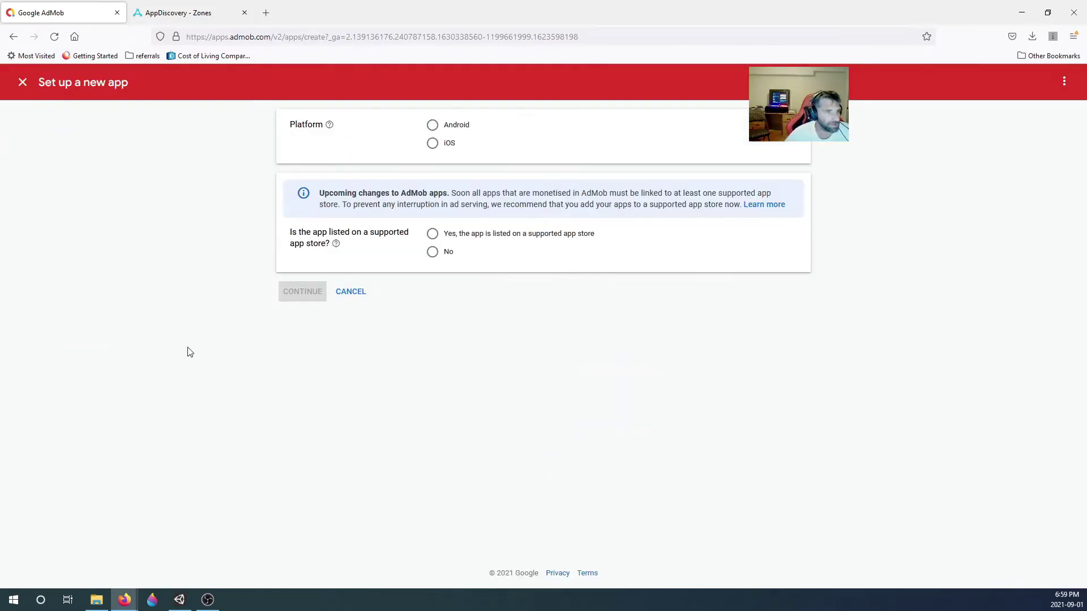
pyautogui.click(432, 125)
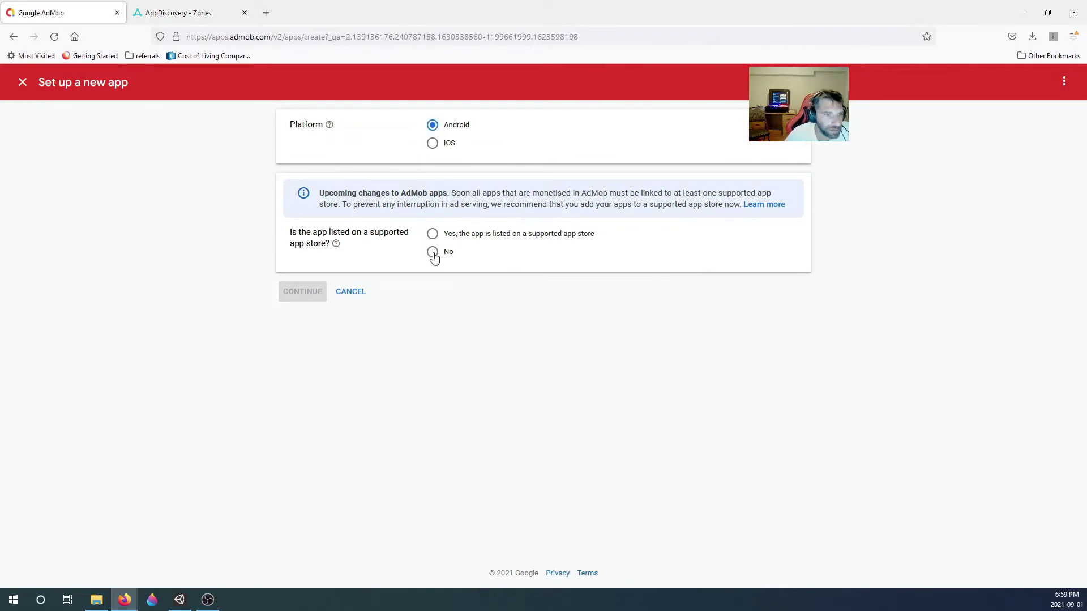
pyautogui.click(432, 252)
pyautogui.click(309, 299)
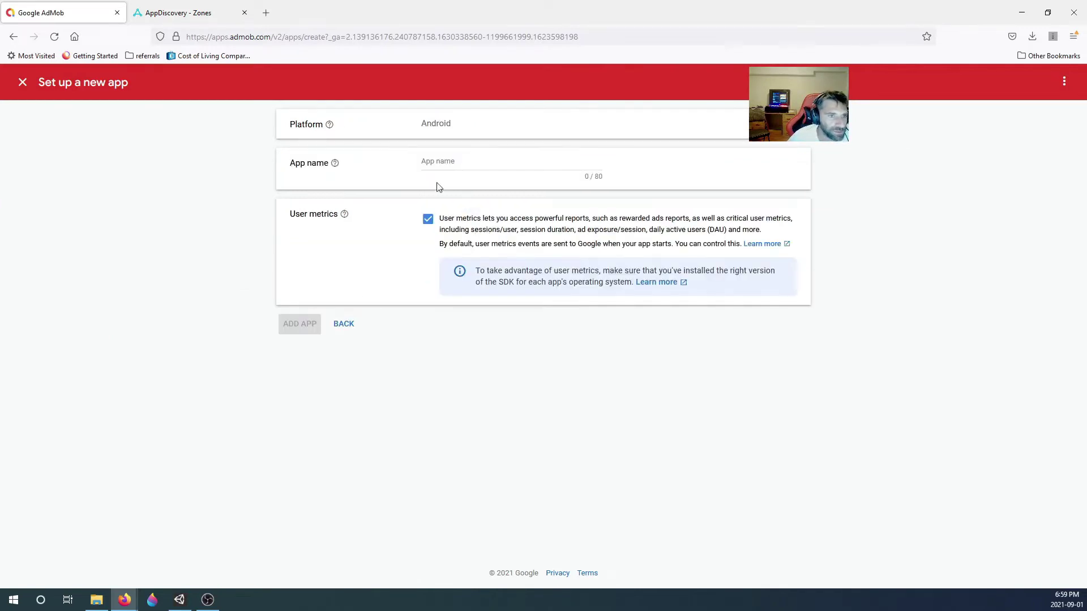
# Step: Name the app APPLovin and add it
pyautogui.click(454, 160)
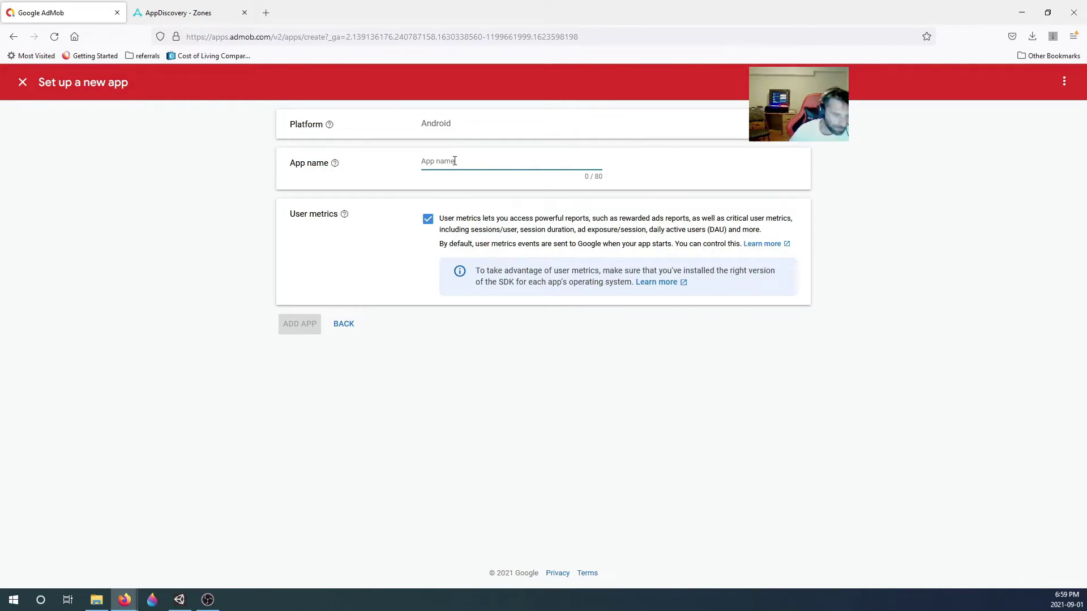
pyautogui.write('APPLo')
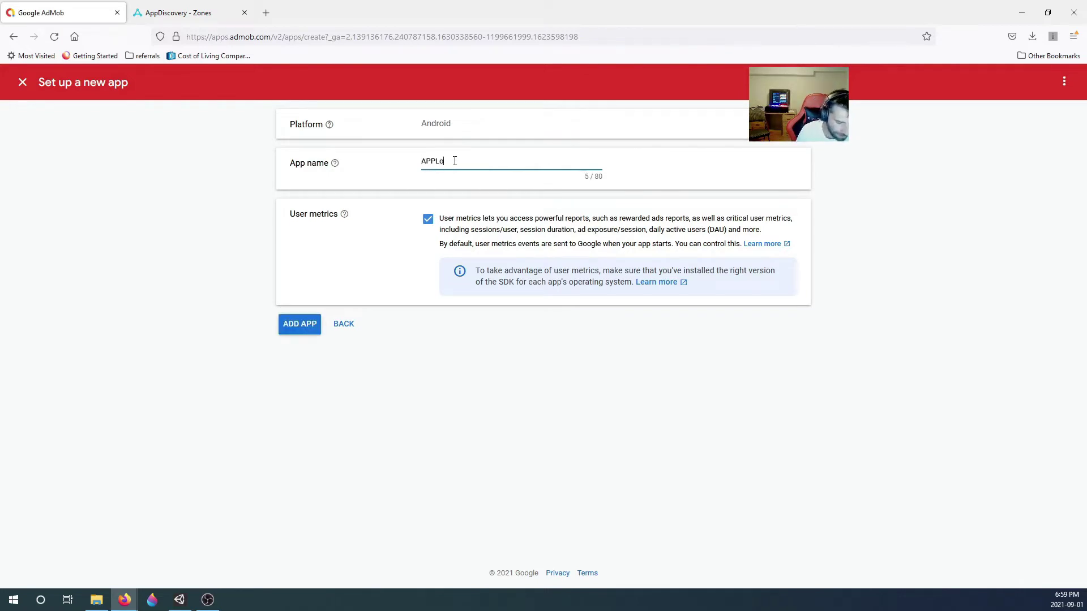
pyautogui.click(204, 21)
pyautogui.click(101, 19)
pyautogui.click(311, 329)
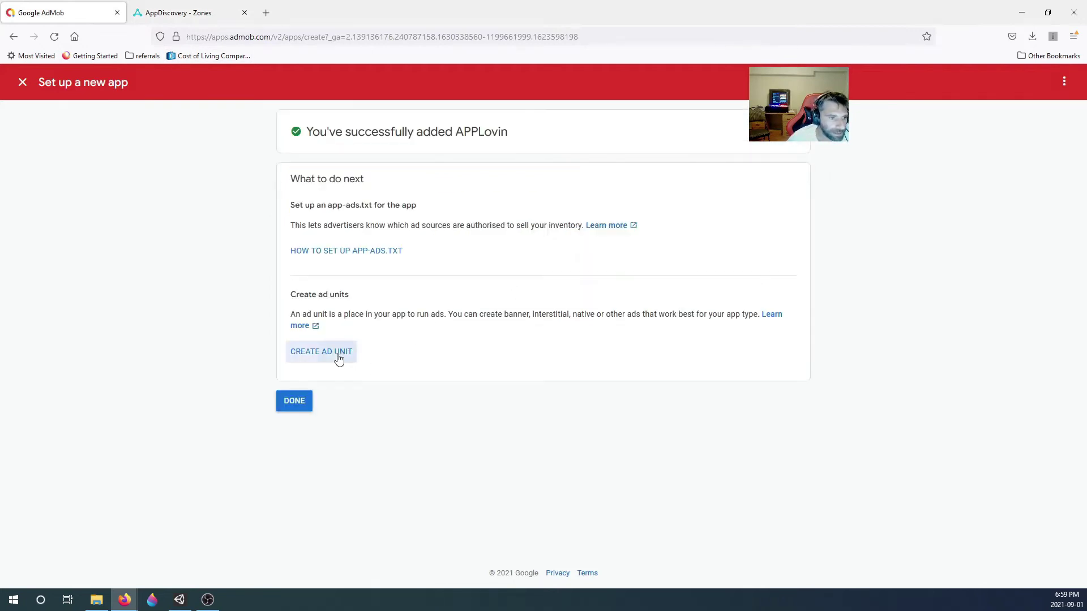
# Step: Create a Banner ad unit named 'banner' for APPLovin
pyautogui.click(340, 354)
pyautogui.click(90, 358)
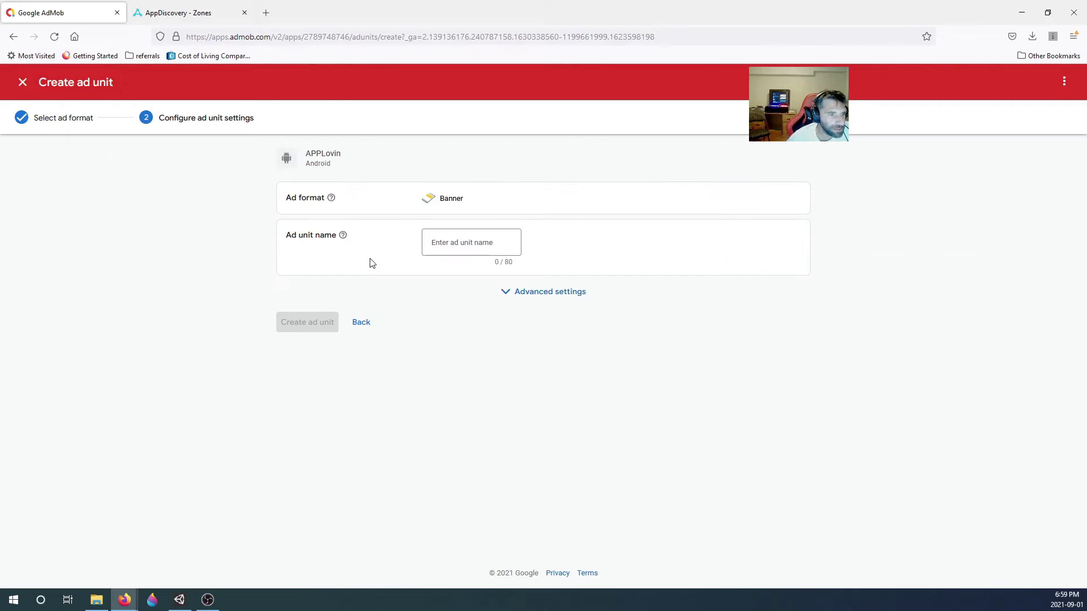
pyautogui.click(451, 243)
pyautogui.write('banner')
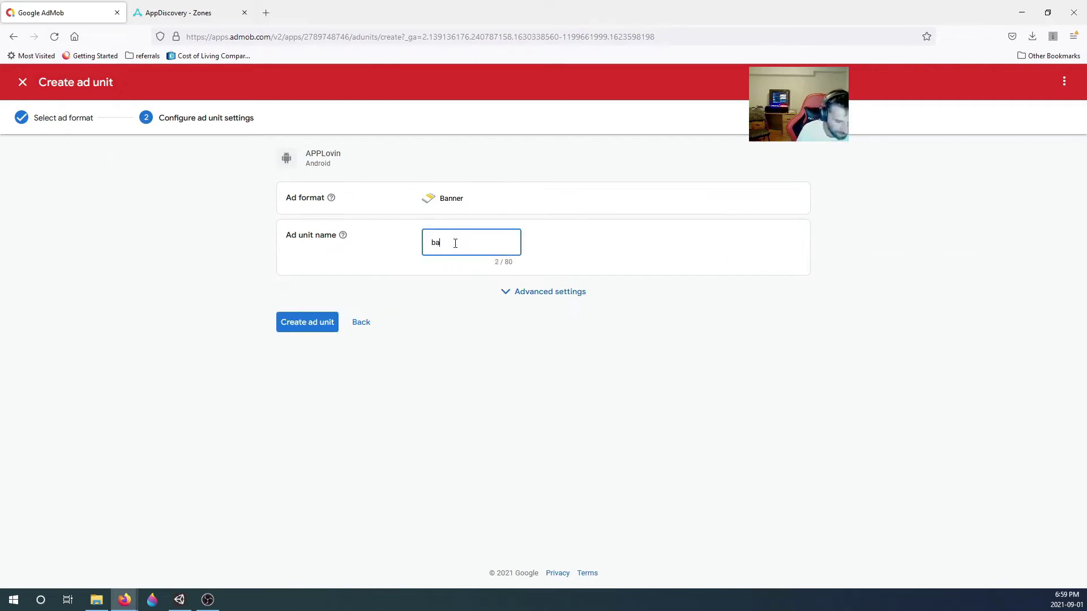
pyautogui.click(313, 327)
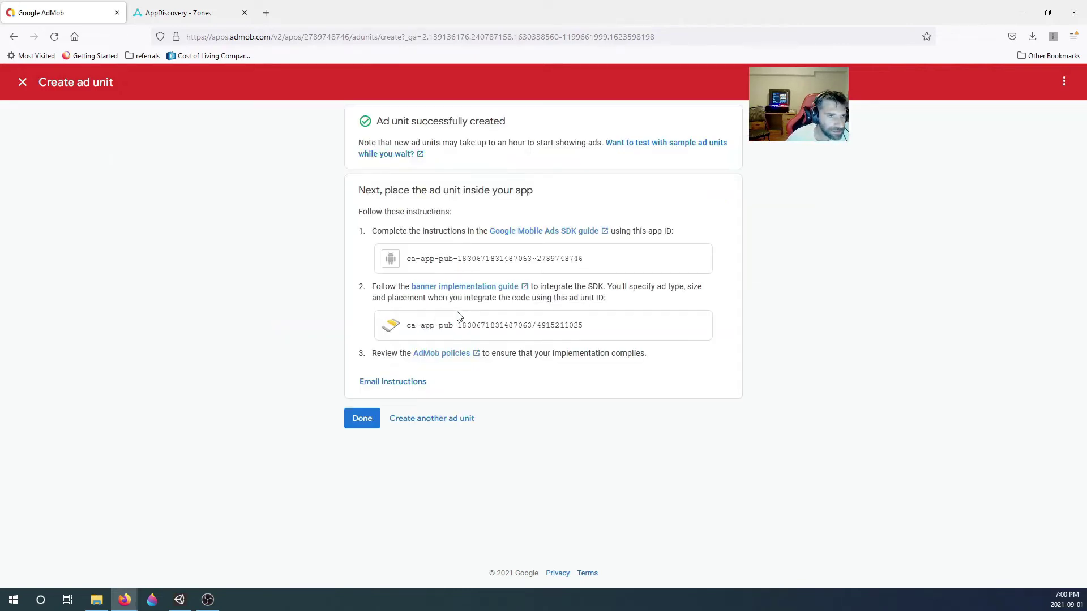
# Step: Create an Interstitial ad unit named 'Interstitial'
pyautogui.click(425, 421)
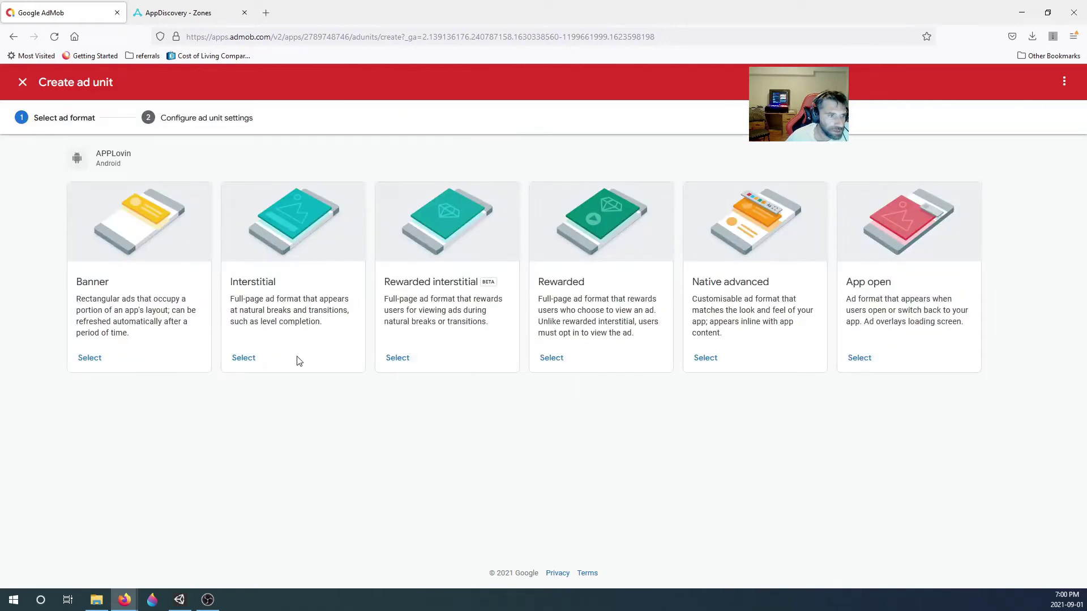
pyautogui.click(245, 359)
pyautogui.click(429, 242)
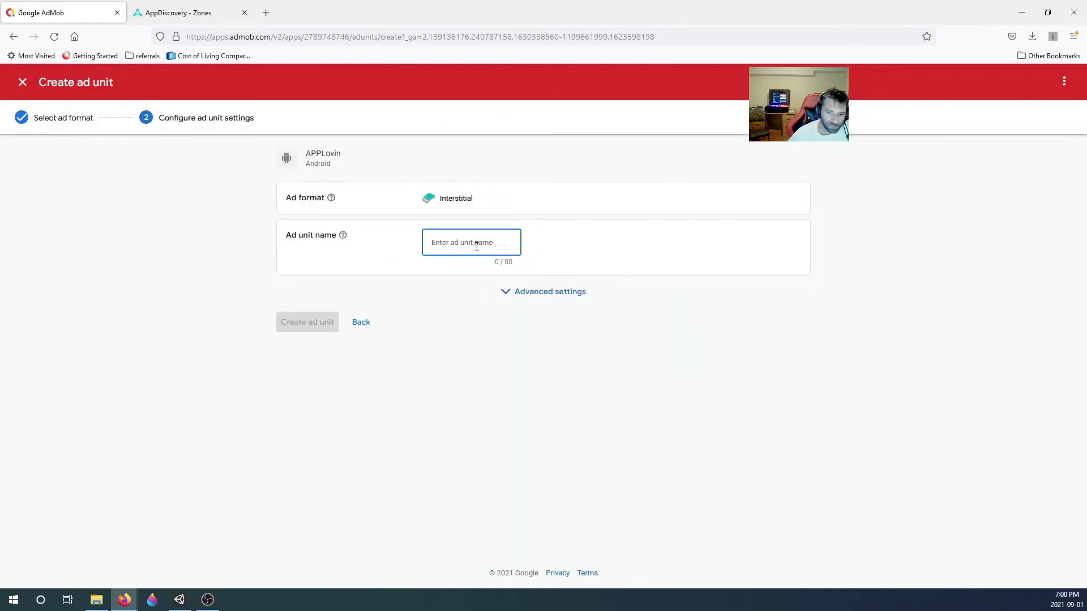
pyautogui.write('Interstitial')
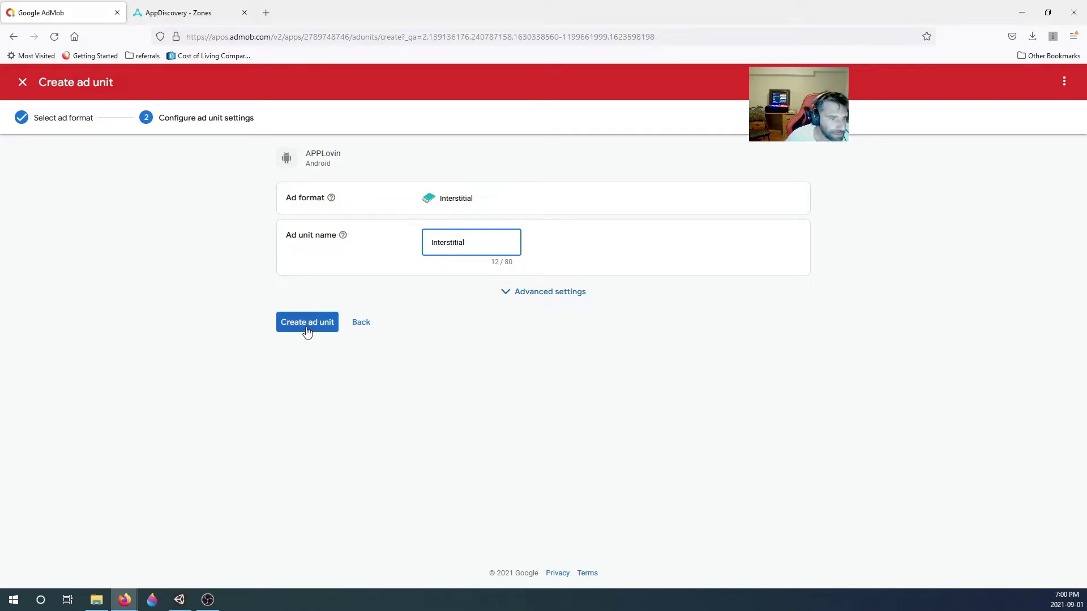
pyautogui.click(308, 325)
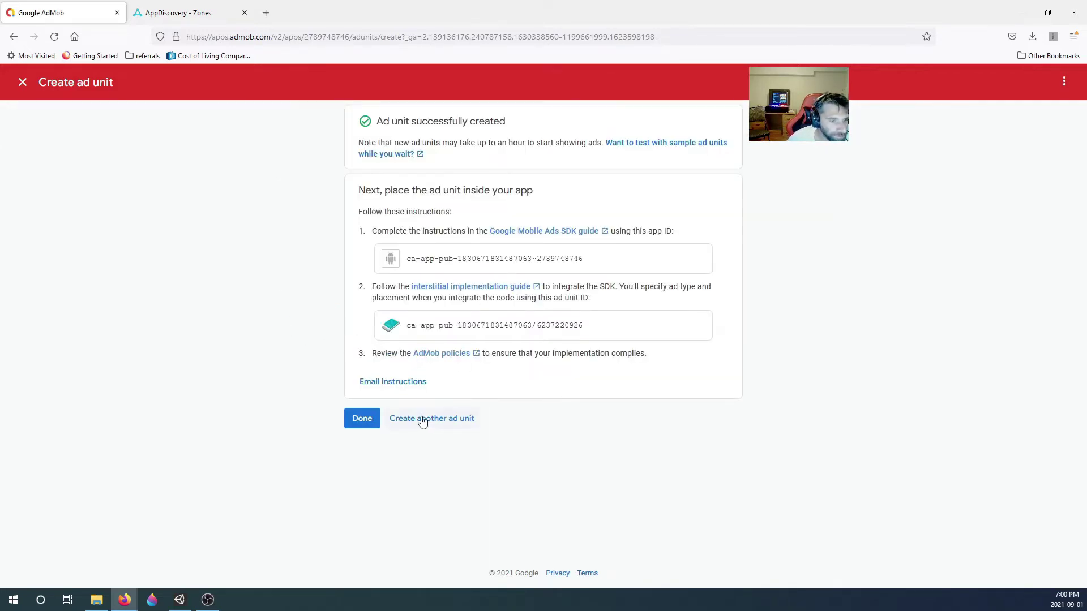
# Step: Create a Rewarded ad unit named 'Rewarde' and return to the ad units list
pyautogui.click(424, 418)
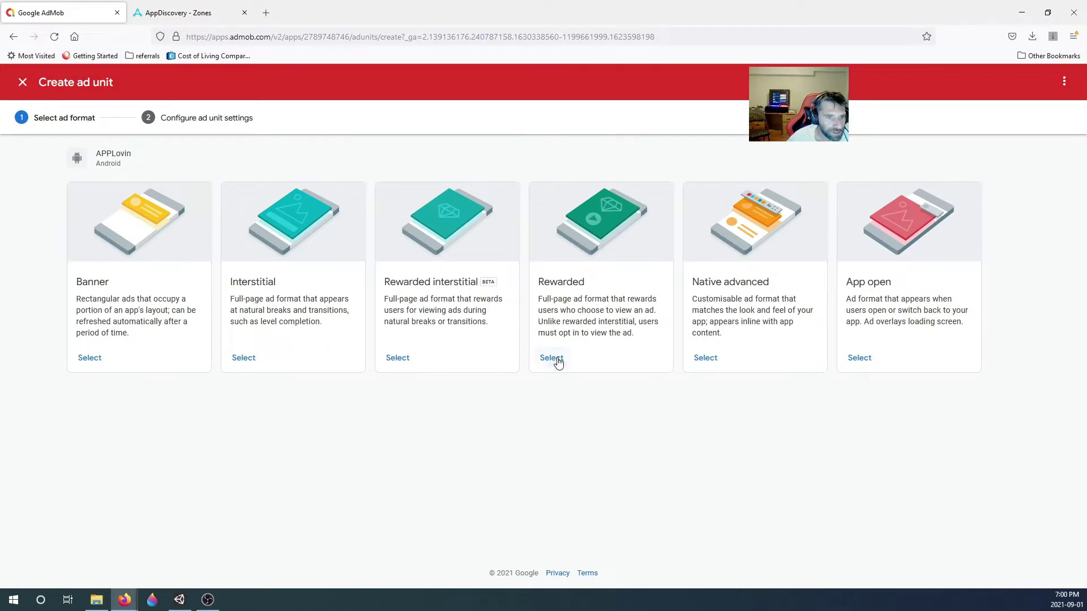
pyautogui.click(551, 358)
pyautogui.click(444, 240)
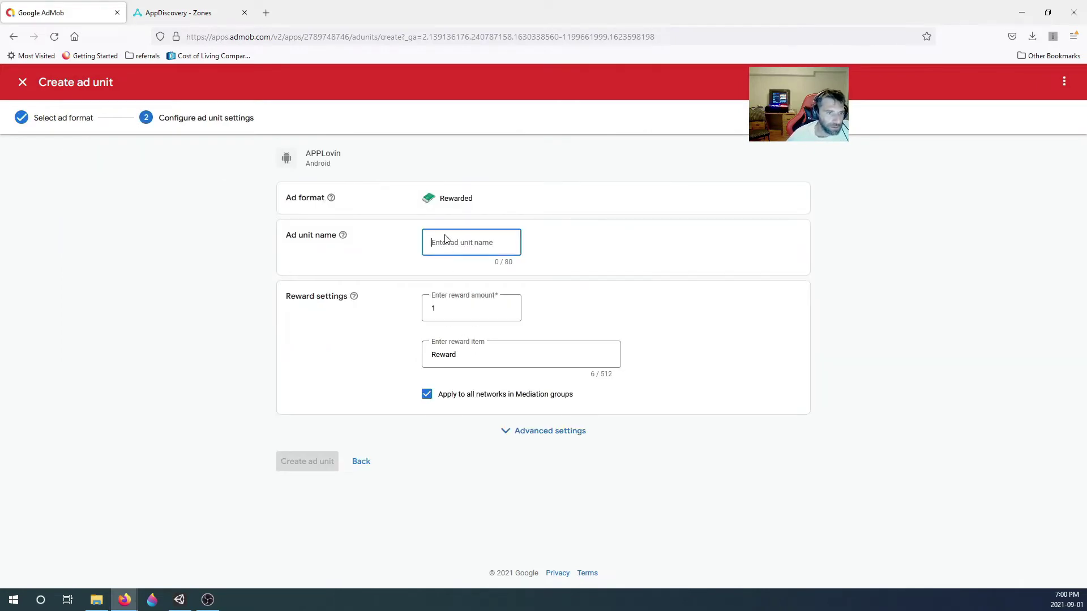
pyautogui.write('Rewarded')
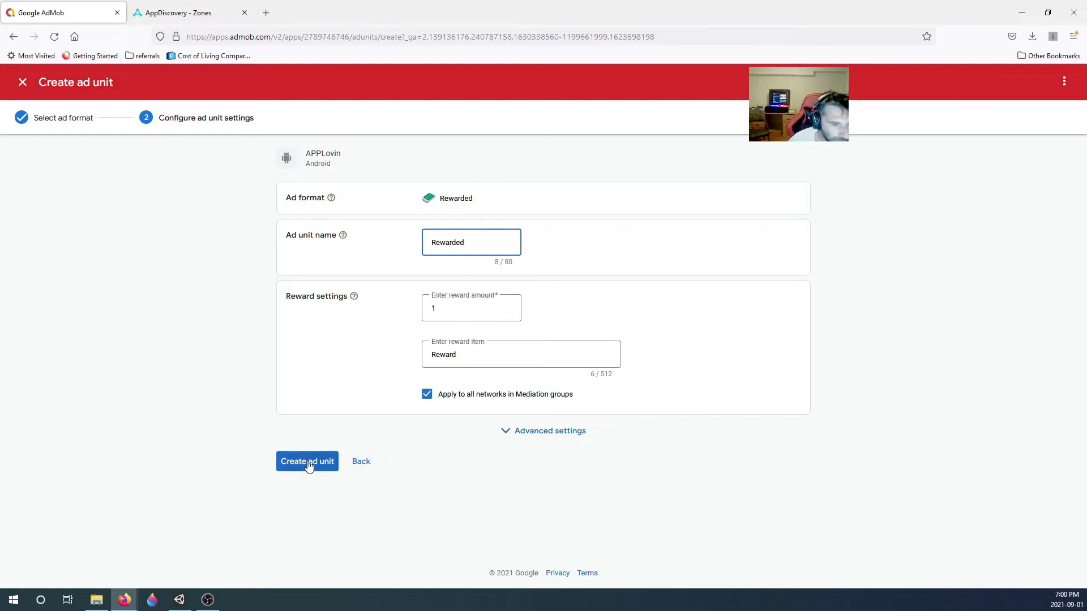
pyautogui.click(308, 464)
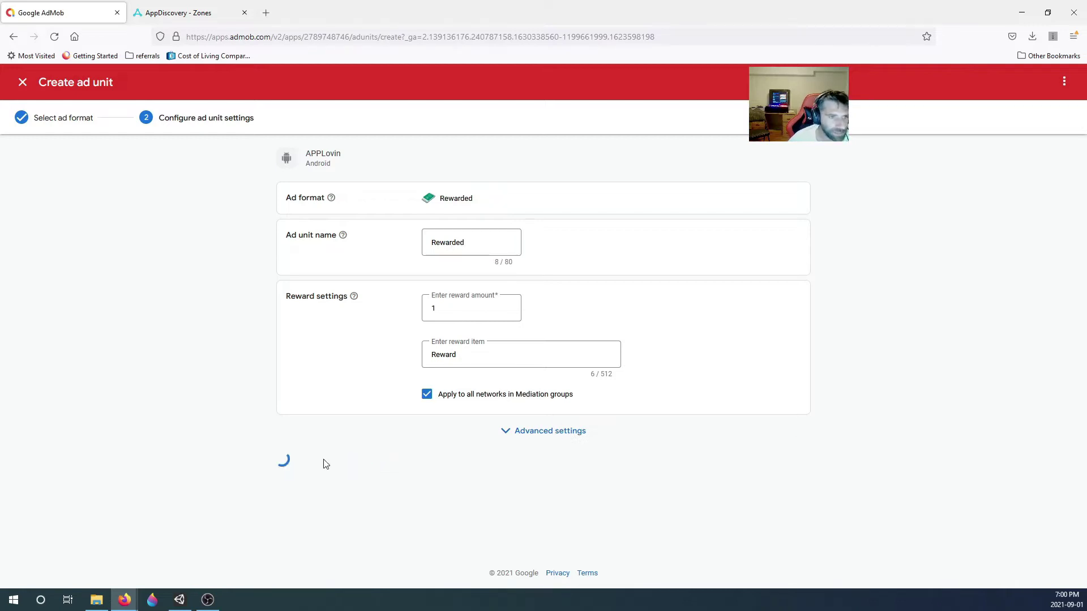
pyautogui.click(365, 419)
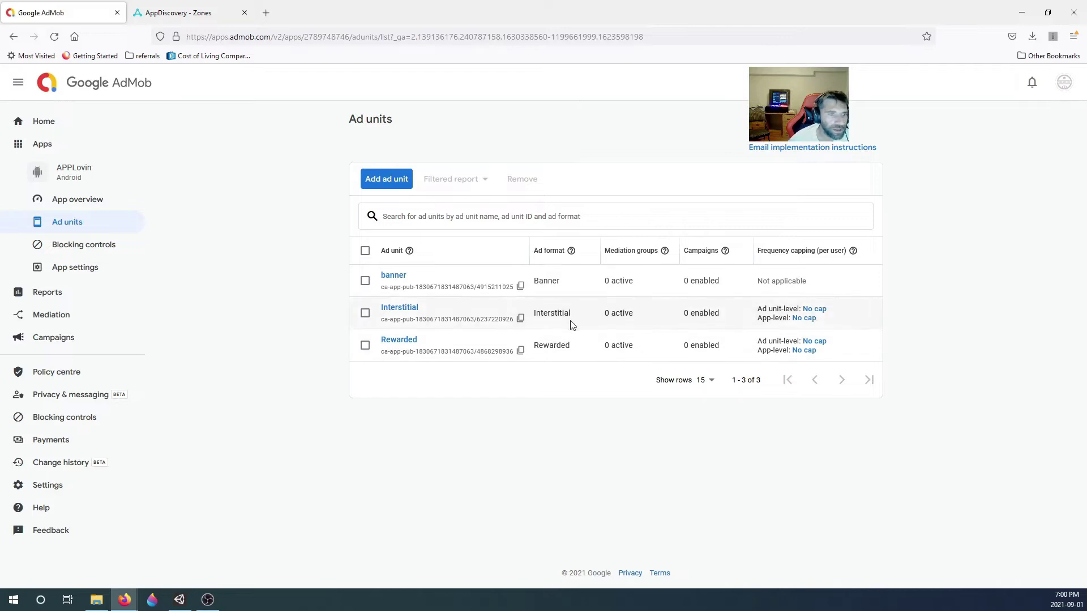
# Step: Create a Banner mediation group for Android and add the APPLovin banner ad unit
pyautogui.click(66, 323)
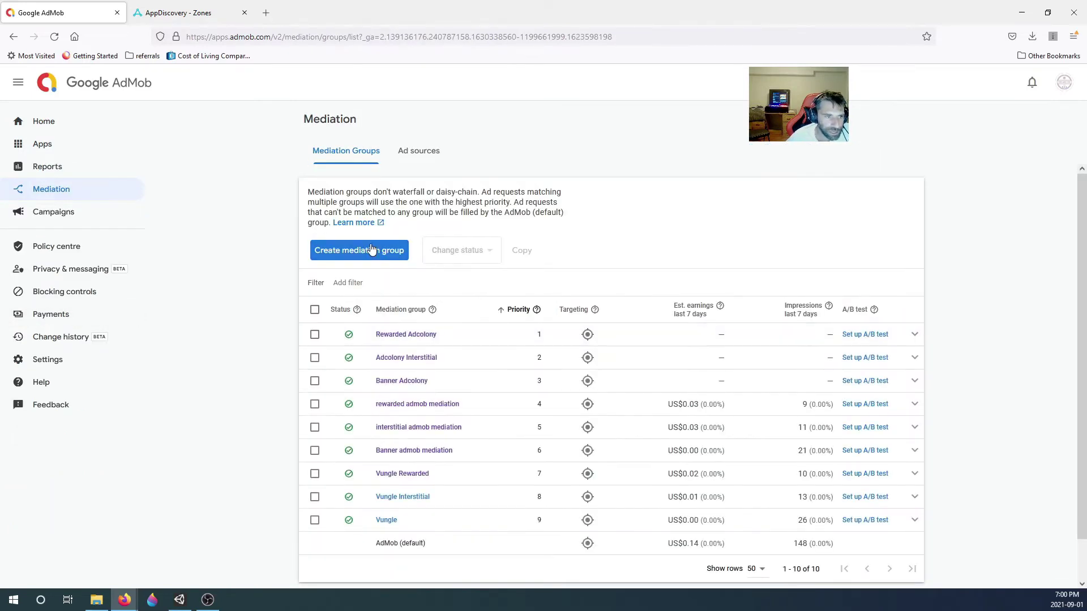
pyautogui.click(371, 250)
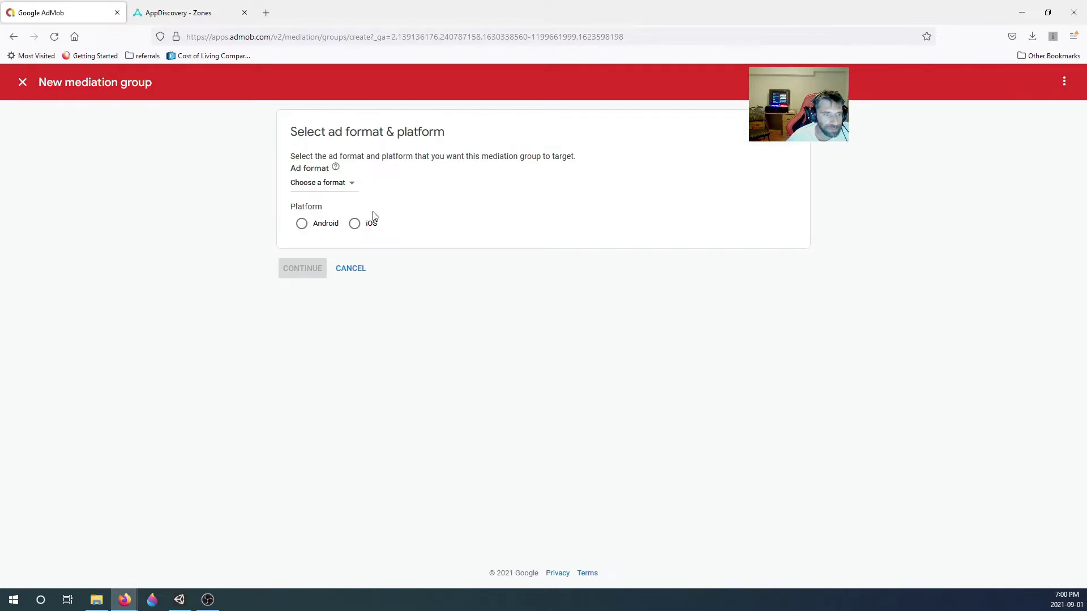
pyautogui.click(329, 186)
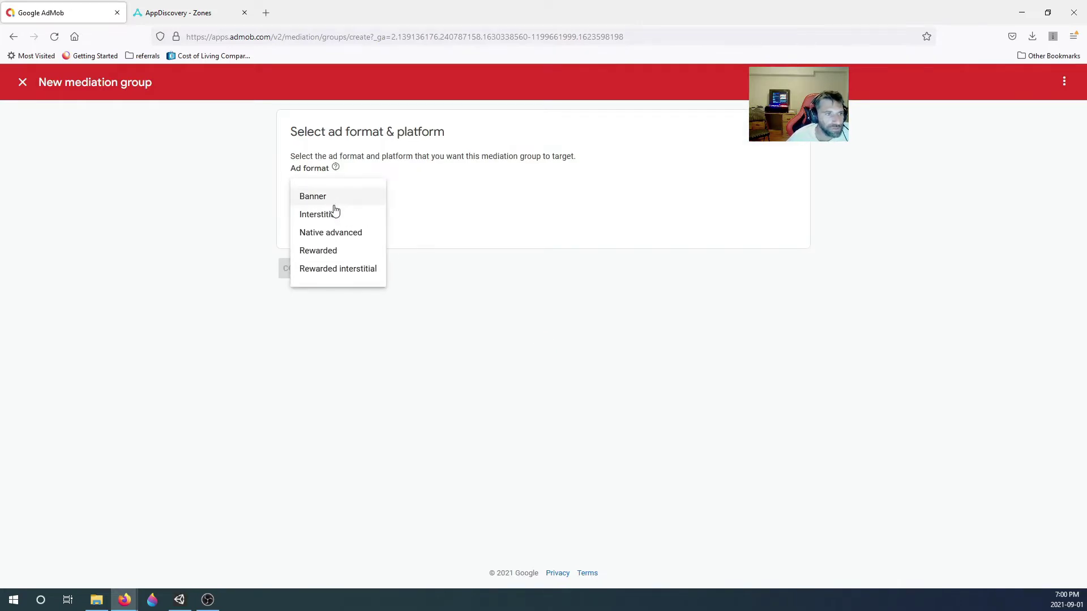
pyautogui.click(327, 195)
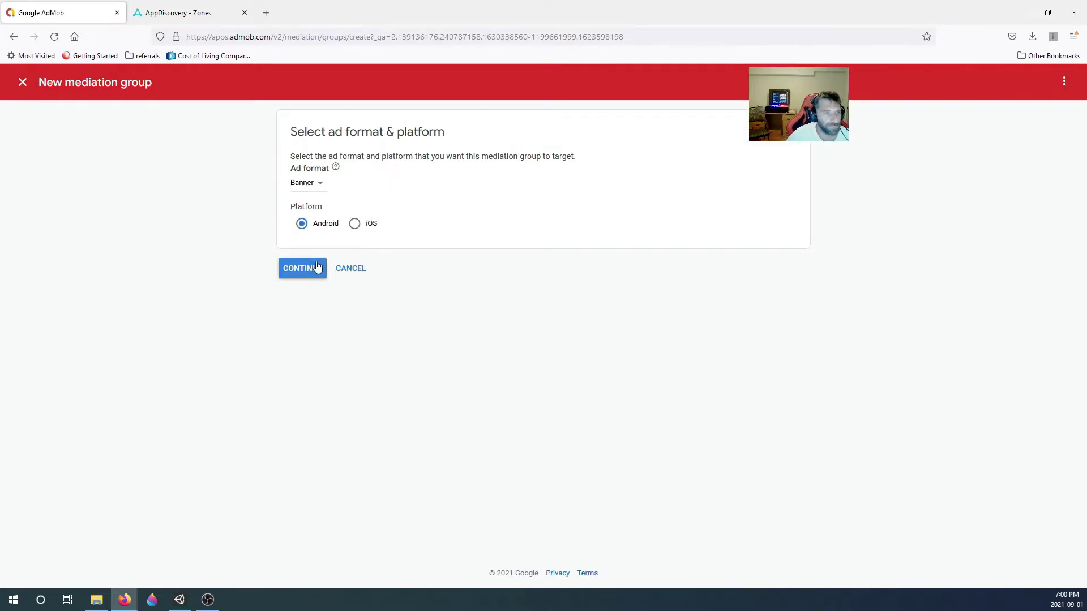
pyautogui.click(317, 269)
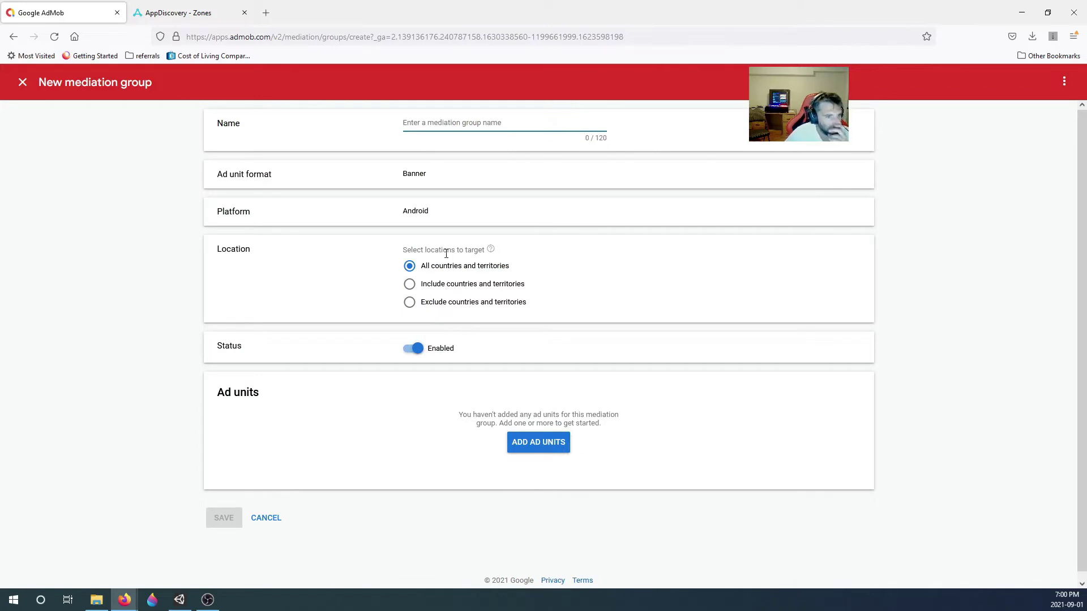
pyautogui.click(543, 445)
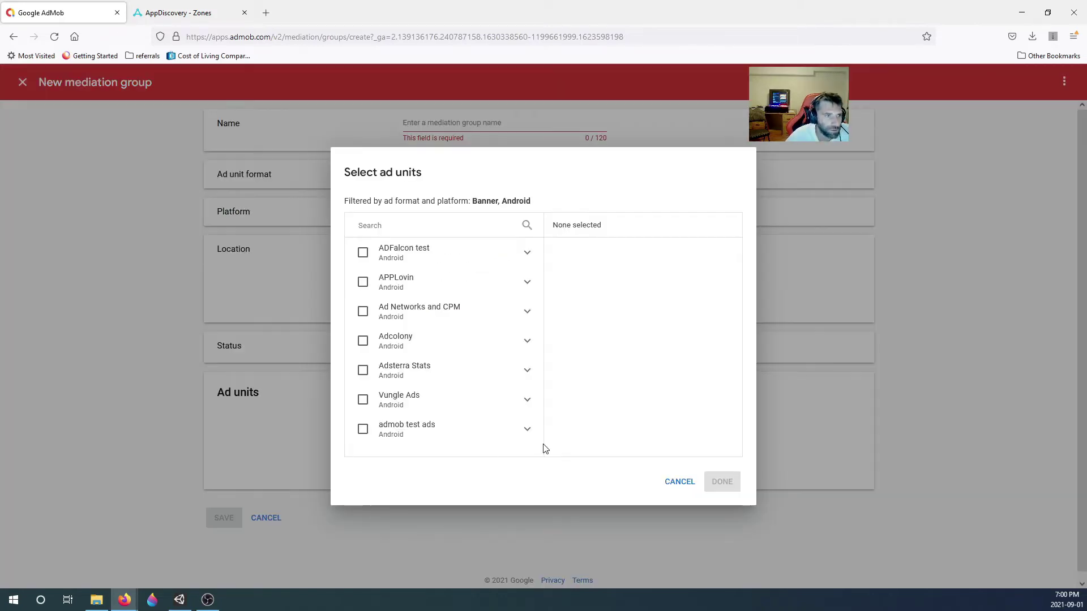
pyautogui.click(425, 289)
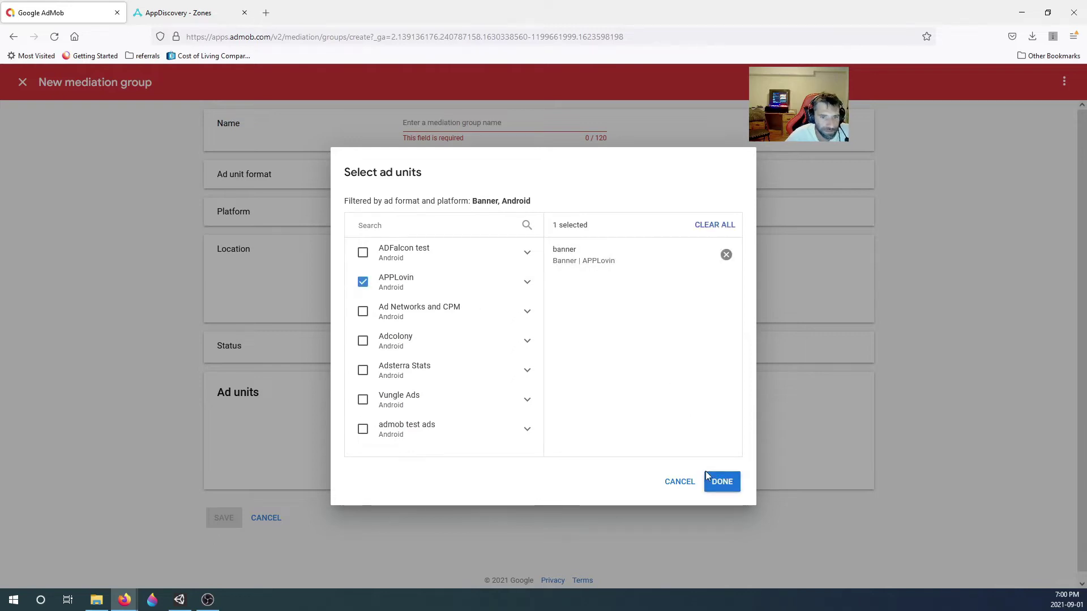
pyautogui.click(723, 482)
# Step: Add Applovin as a bidding ad source, confirming the partnership agreement
pyautogui.scroll(-3, 453, 458)
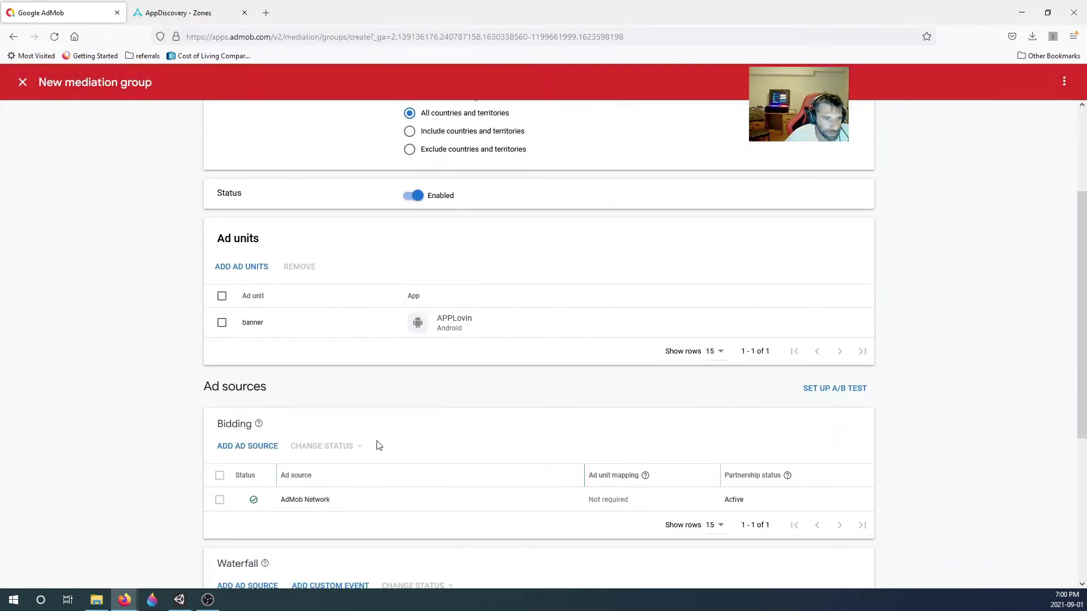
pyautogui.scroll(-3, 368, 430)
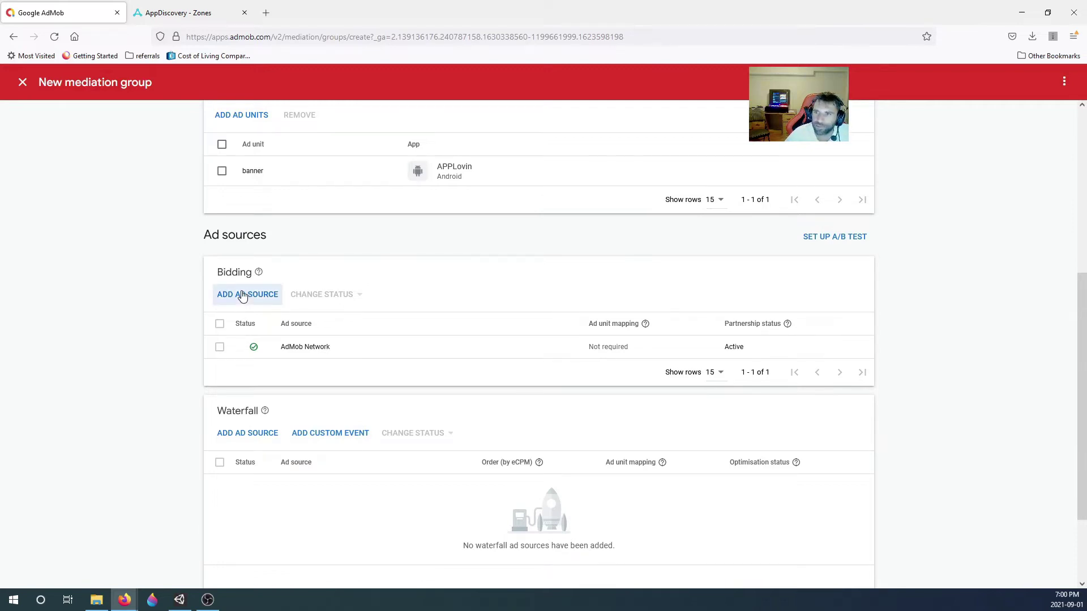
pyautogui.click(242, 296)
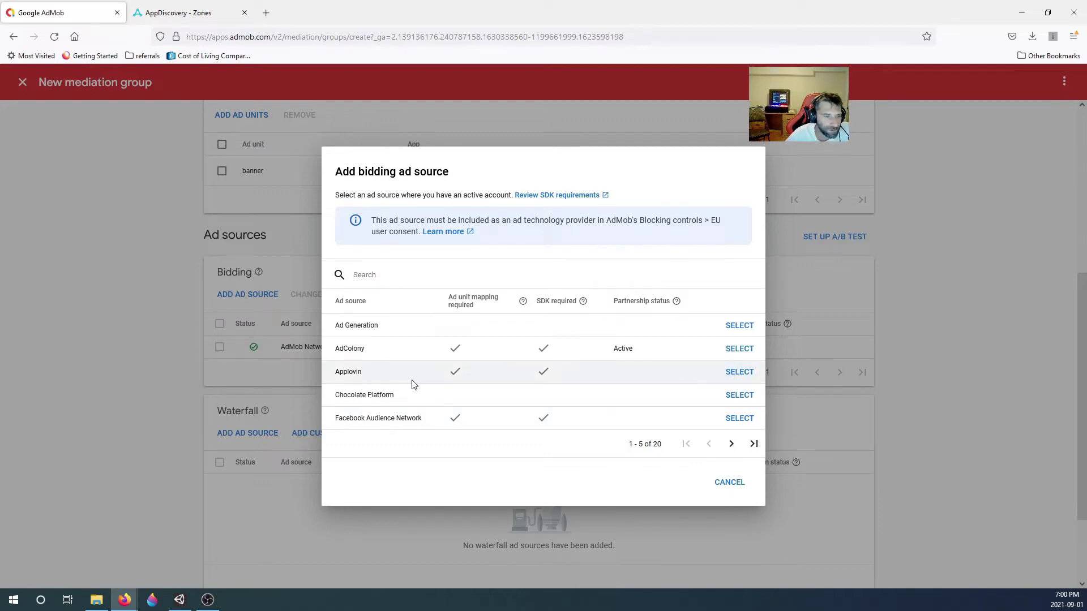
pyautogui.click(737, 374)
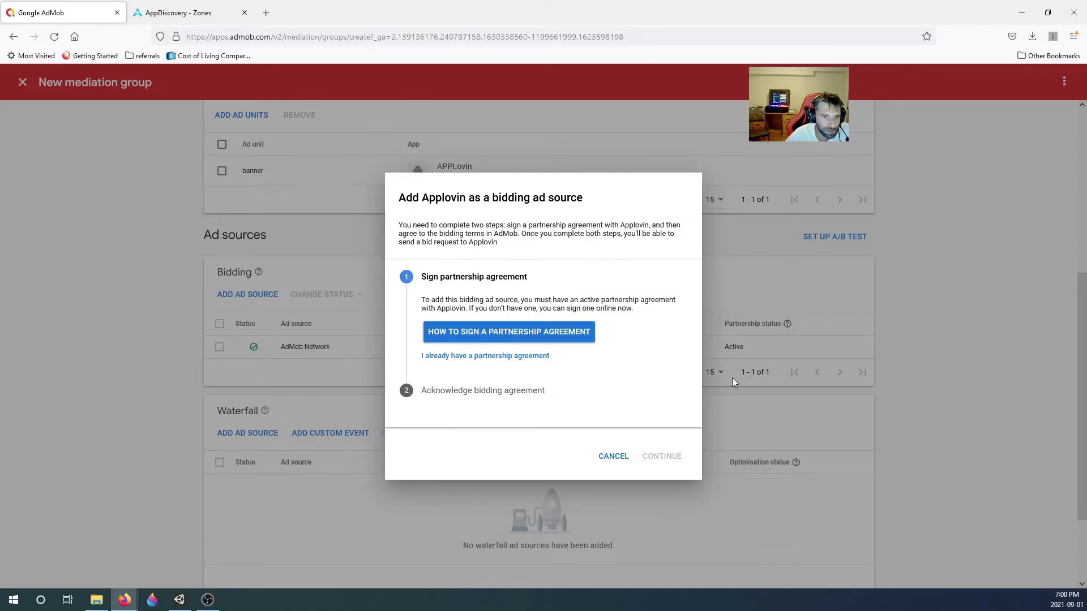
pyautogui.click(460, 356)
pyautogui.click(473, 462)
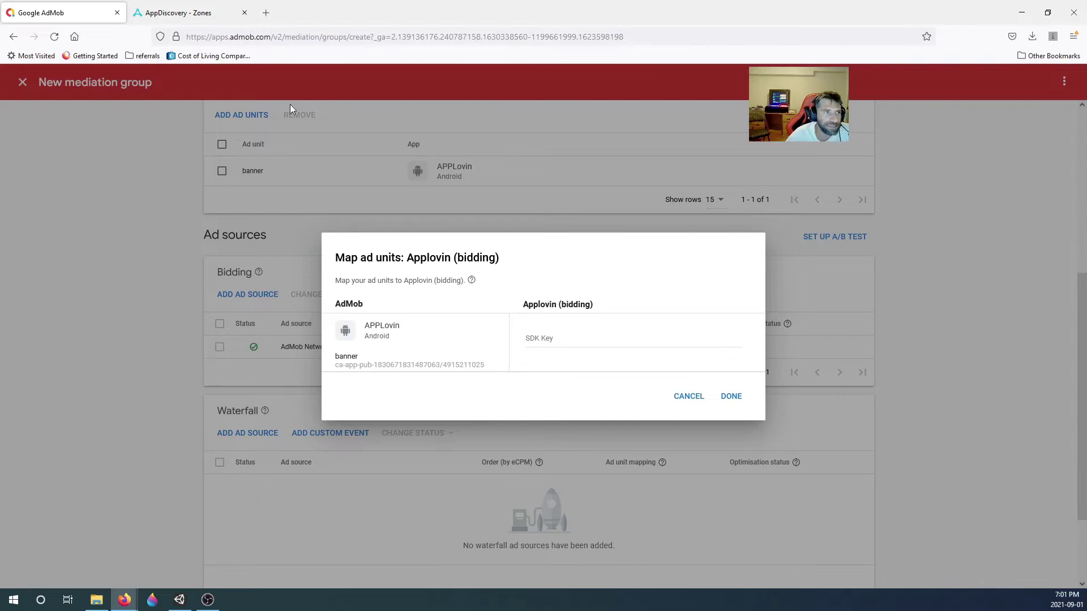
# Step: Copy the SDK Key from AppLovin's Account Keys page into the Applovin bidding mapping and confirm
pyautogui.click(178, 13)
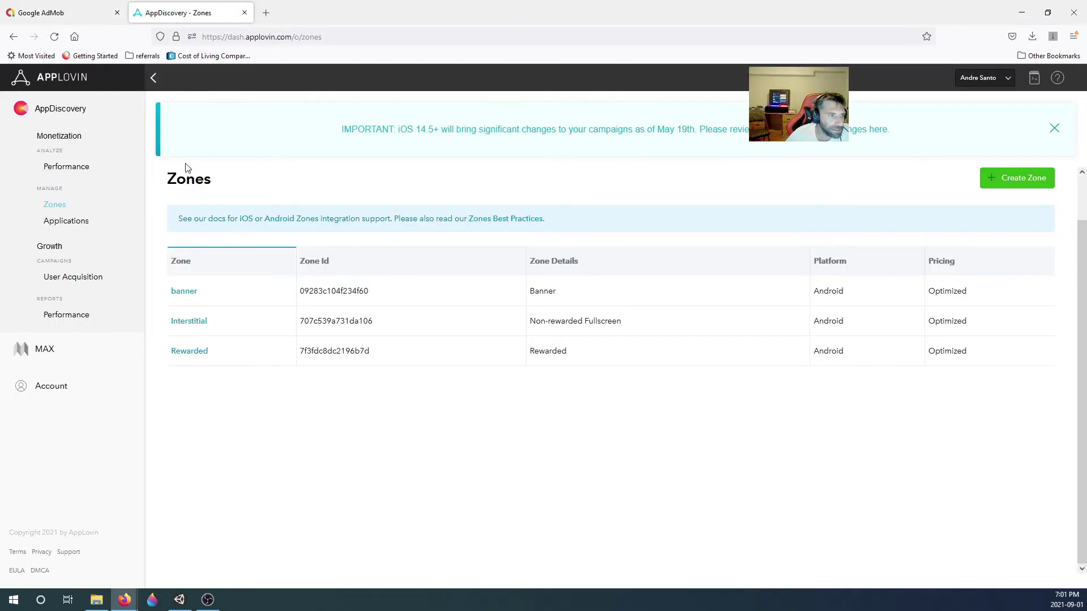
pyautogui.click(56, 391)
pyautogui.click(65, 113)
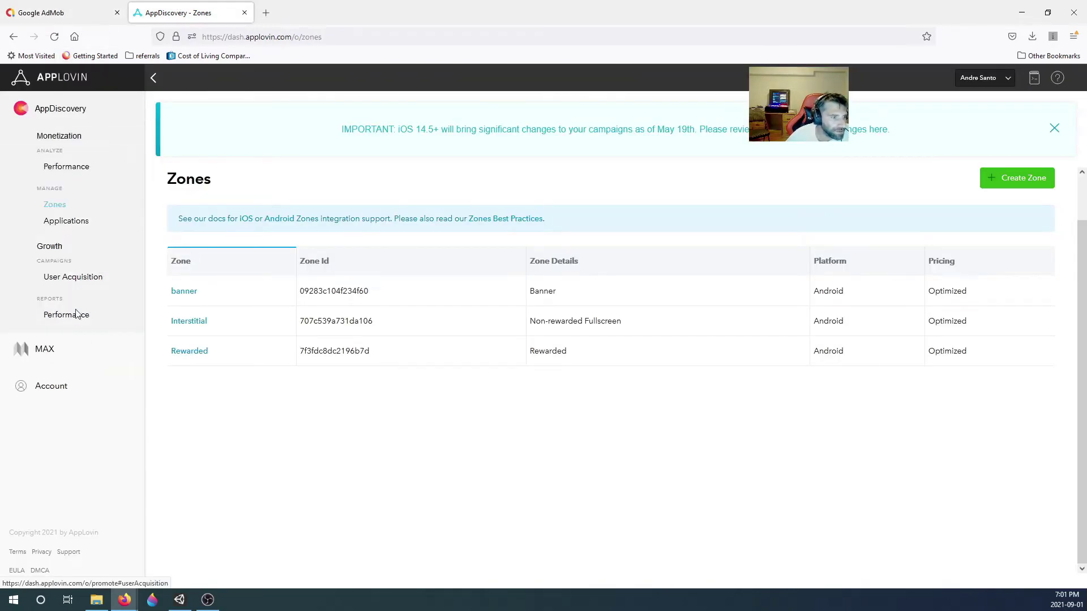
pyautogui.click(55, 396)
pyautogui.click(52, 255)
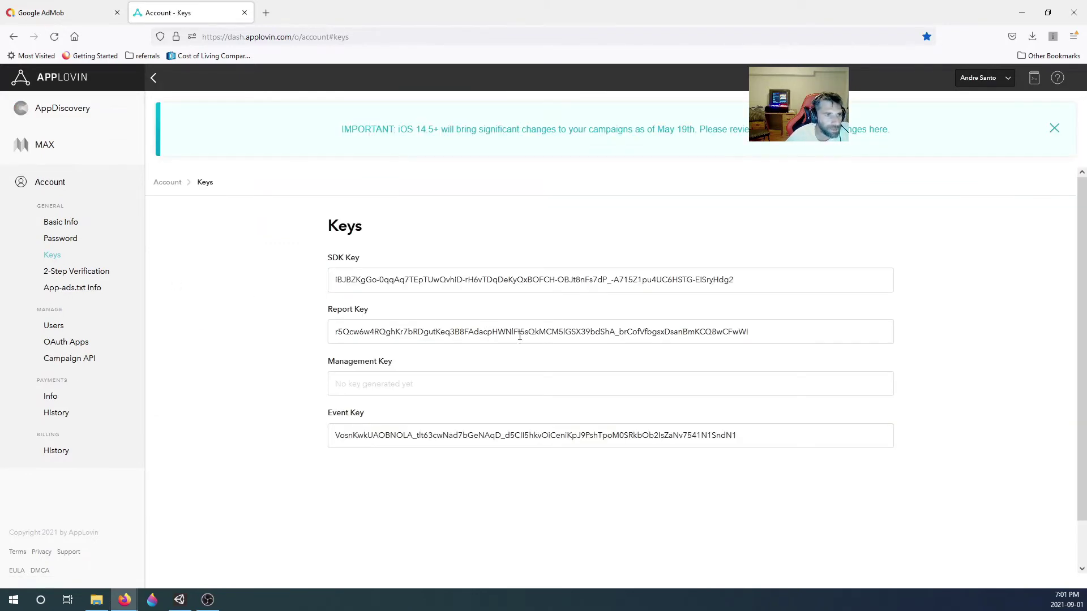
pyautogui.moveTo(770, 286); pyautogui.dragTo(300, 297)
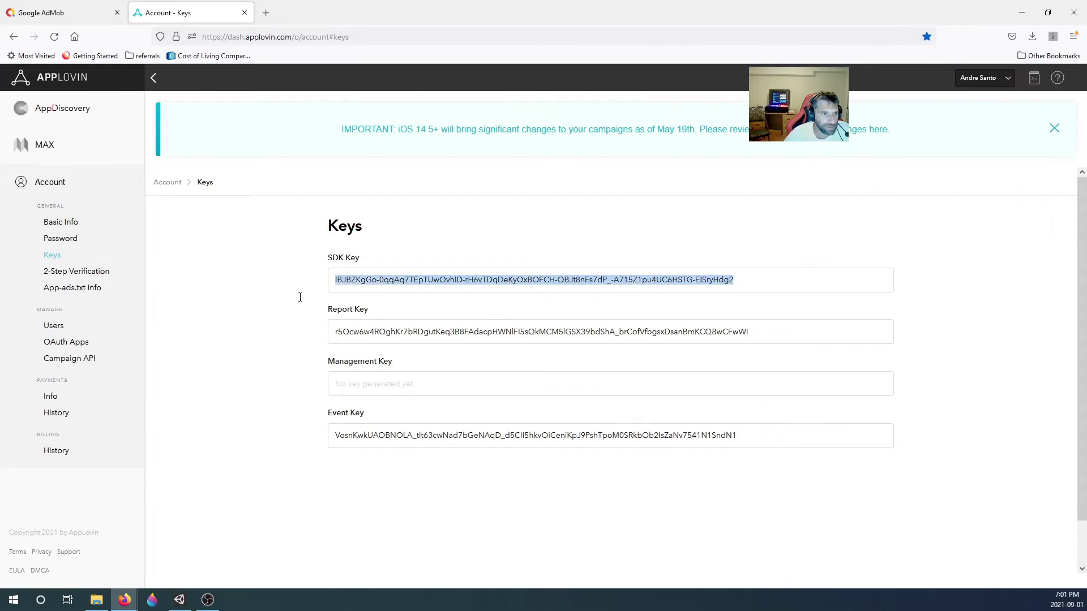
pyautogui.click(38, 3)
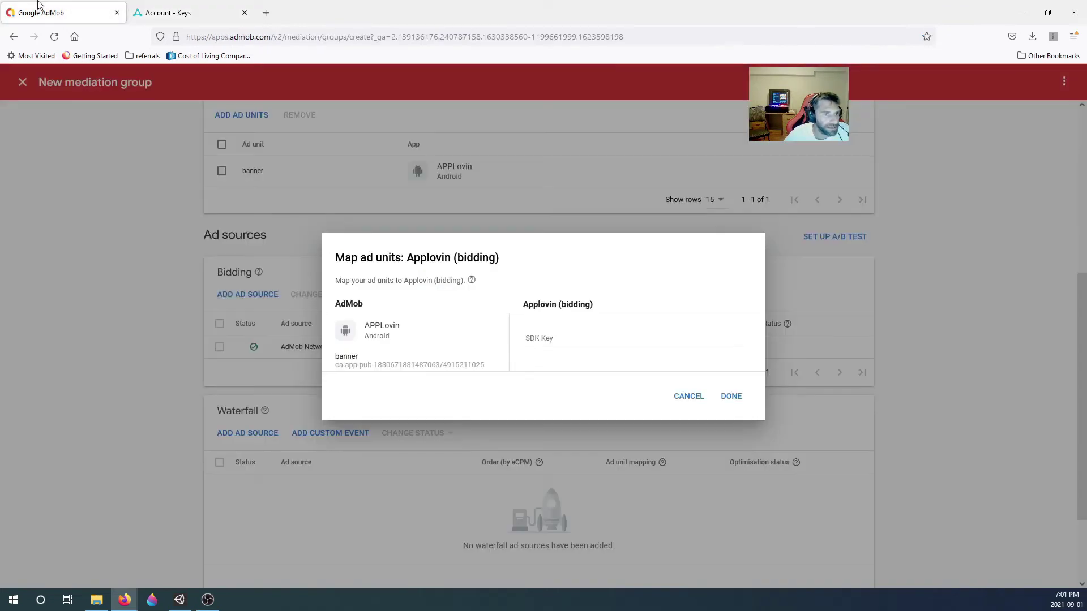
pyautogui.click(543, 338)
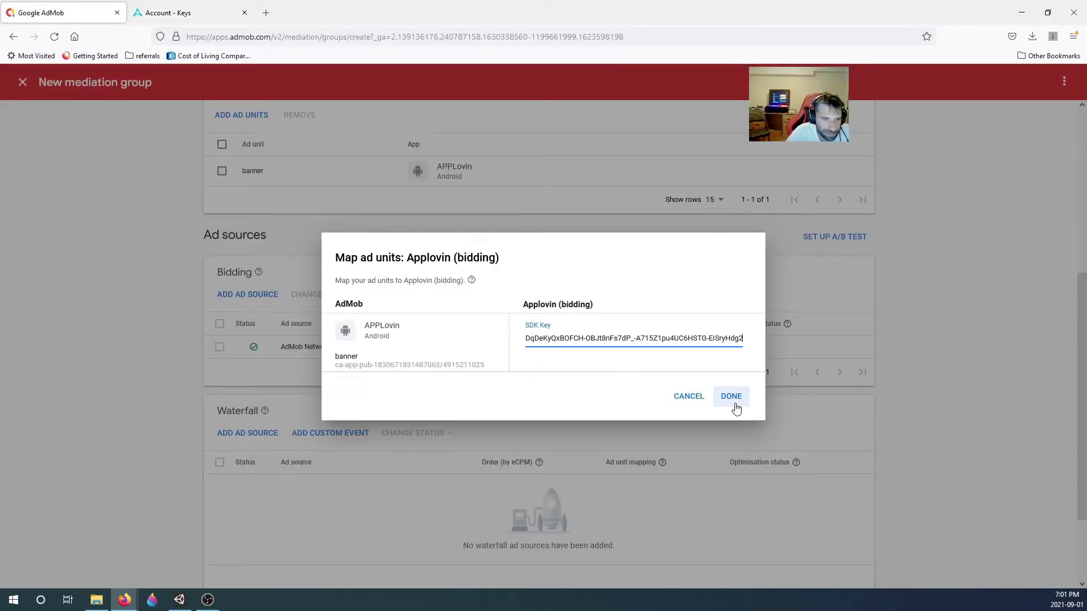
pyautogui.click(730, 396)
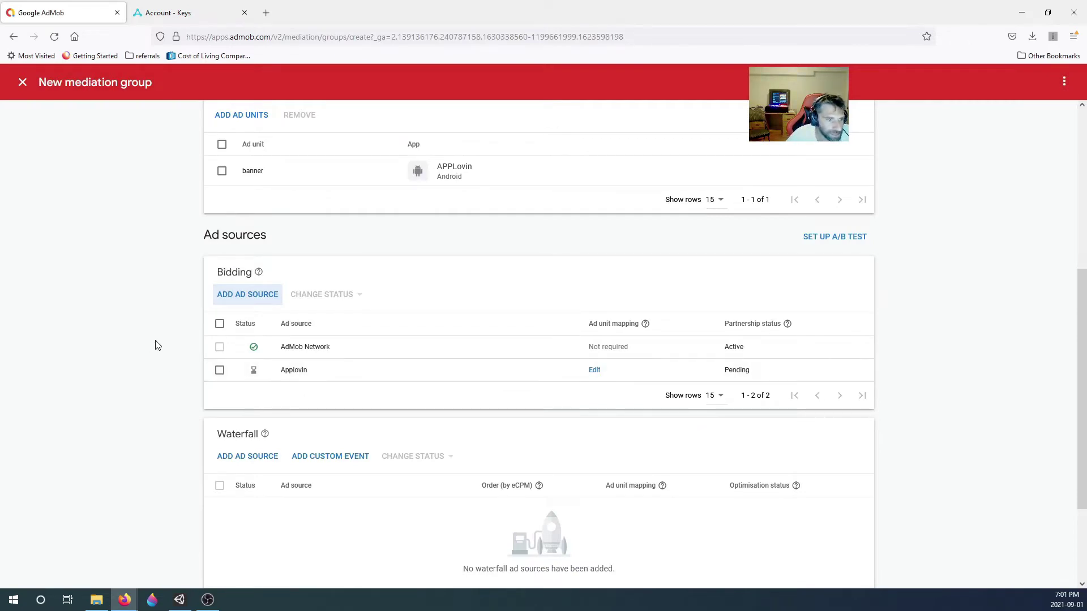
pyautogui.scroll(-3, 170, 350)
# Step: Add Applovin as a waterfall source with the AppLovin Report Key, authorisation ticked, and 0.01 eCPM
pyautogui.click(242, 356)
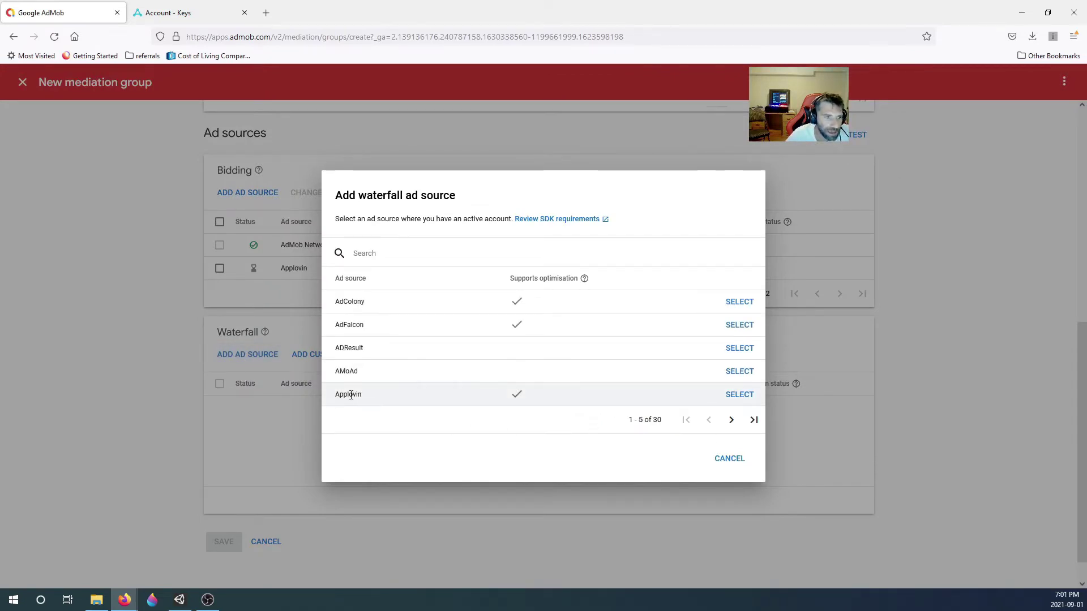
pyautogui.click(739, 394)
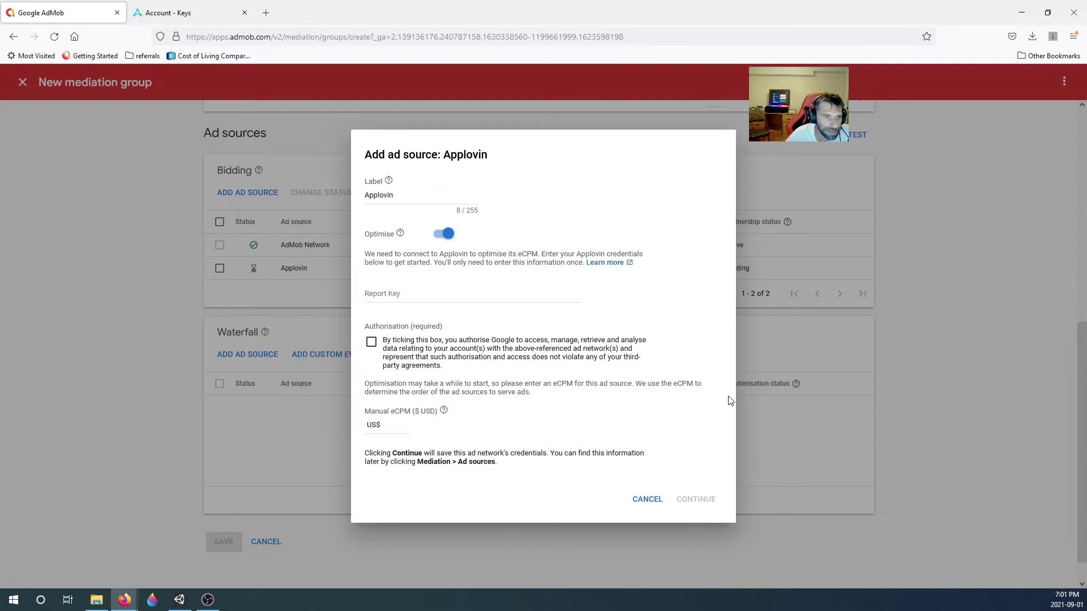
pyautogui.click(187, 12)
pyautogui.click(772, 338)
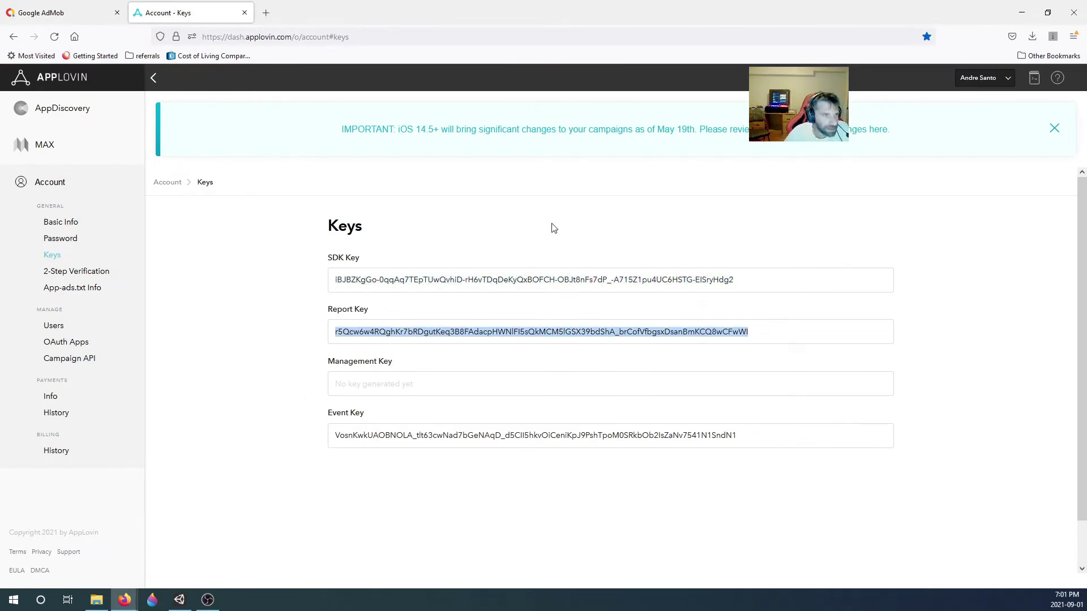
pyautogui.click(39, 14)
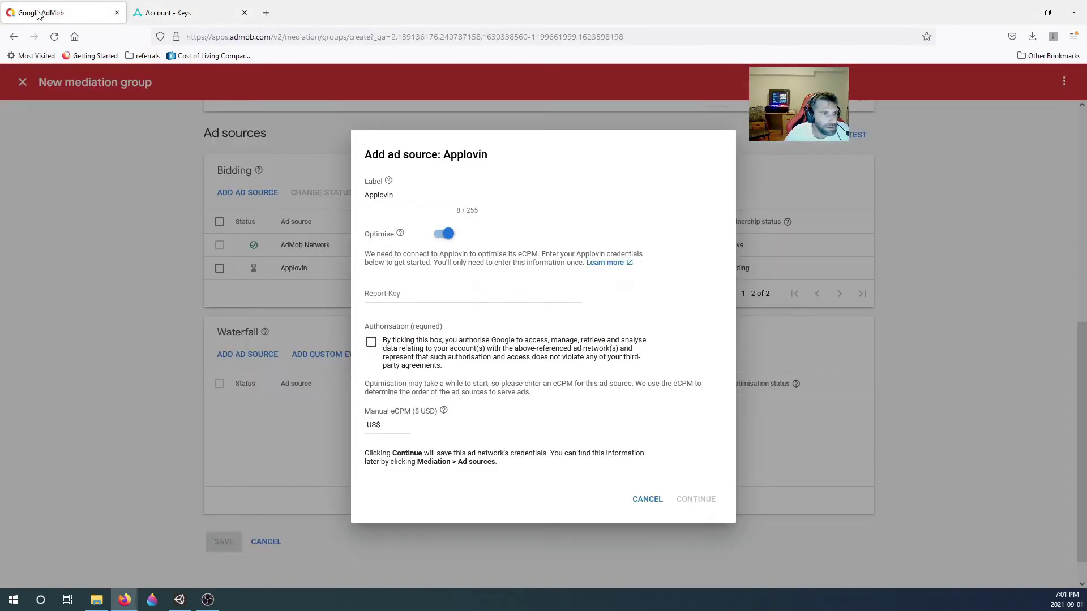
pyautogui.click(403, 306)
pyautogui.hotkey('ctrl', 'v')
pyautogui.click(371, 343)
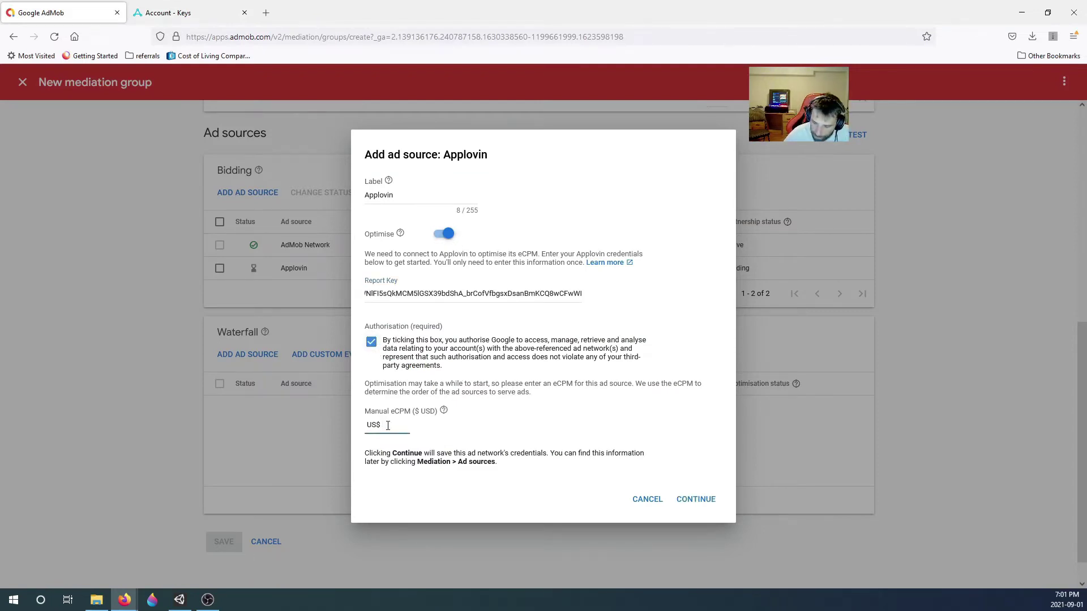
pyautogui.write('0.01')
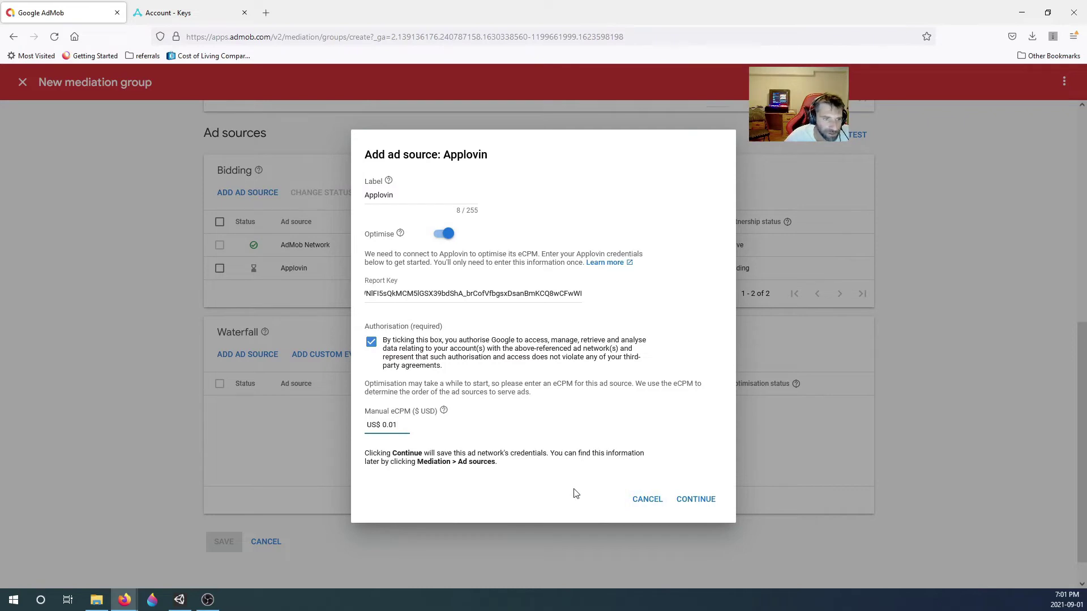
pyautogui.click(697, 500)
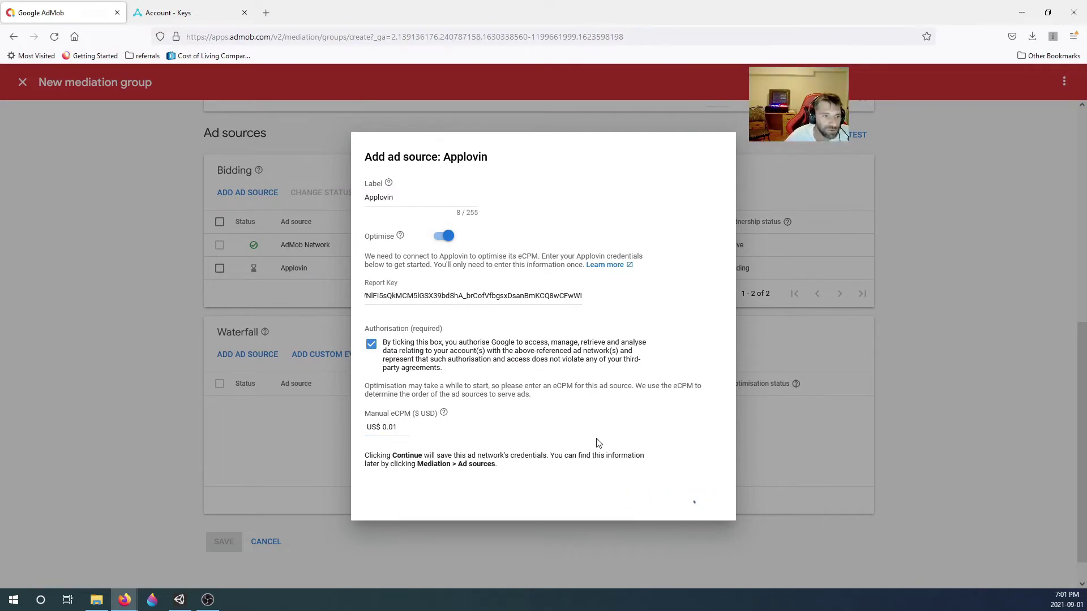
# Step: Copy the AppLovin SDK Key into the waterfall mapping's SDK Key field
pyautogui.hotkey('alt', 'Tab')
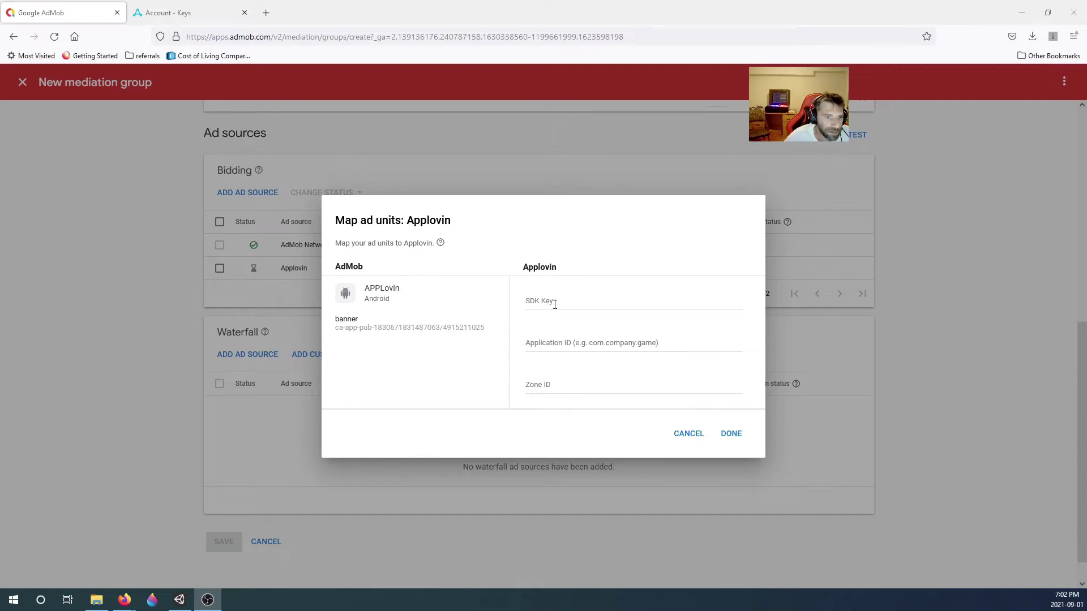
pyautogui.click(168, 17)
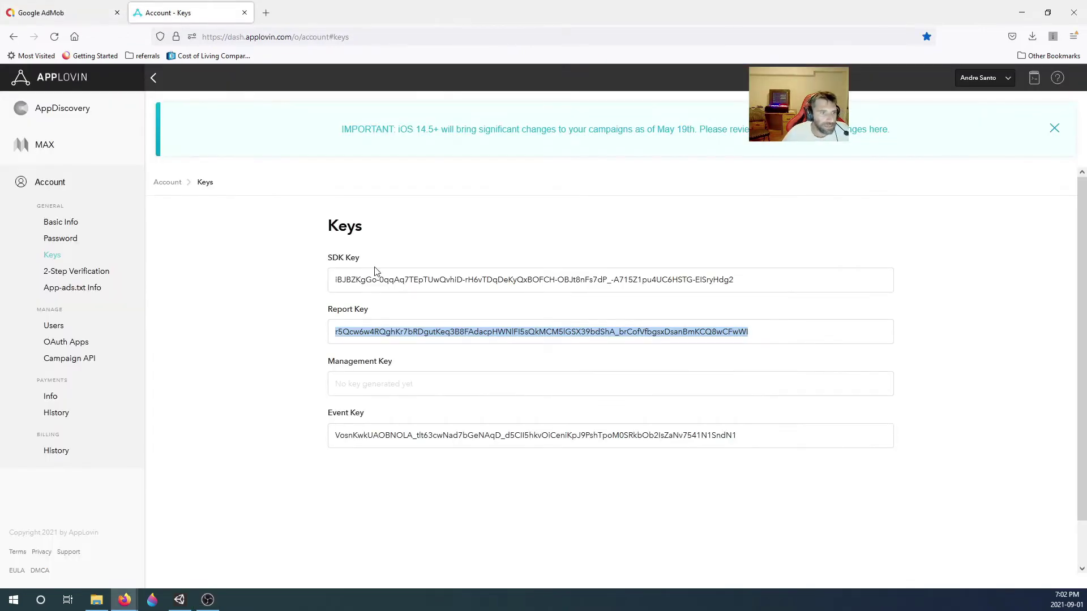
pyautogui.click(387, 279)
pyautogui.hotkey('ctrl', 'c')
pyautogui.click(62, 12)
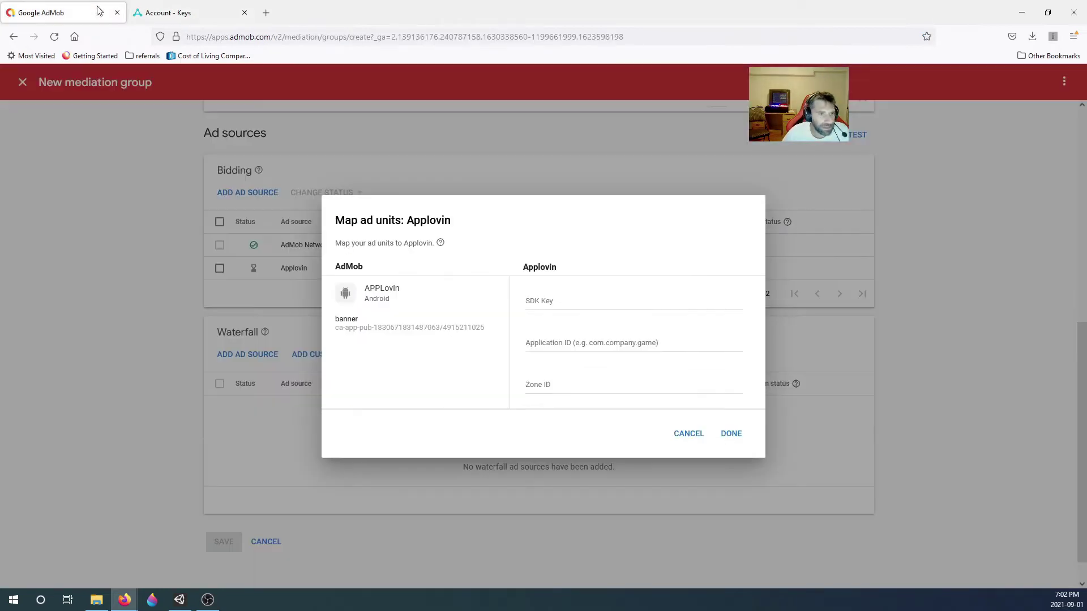
pyautogui.click(576, 300)
pyautogui.hotkey('ctrl', 'v')
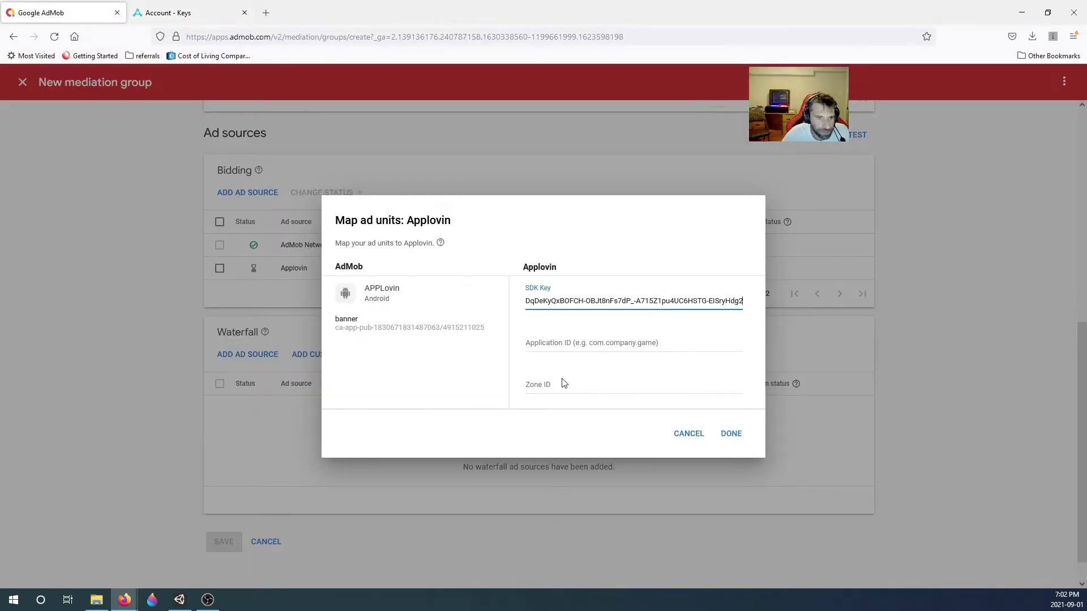
pyautogui.click(187, 13)
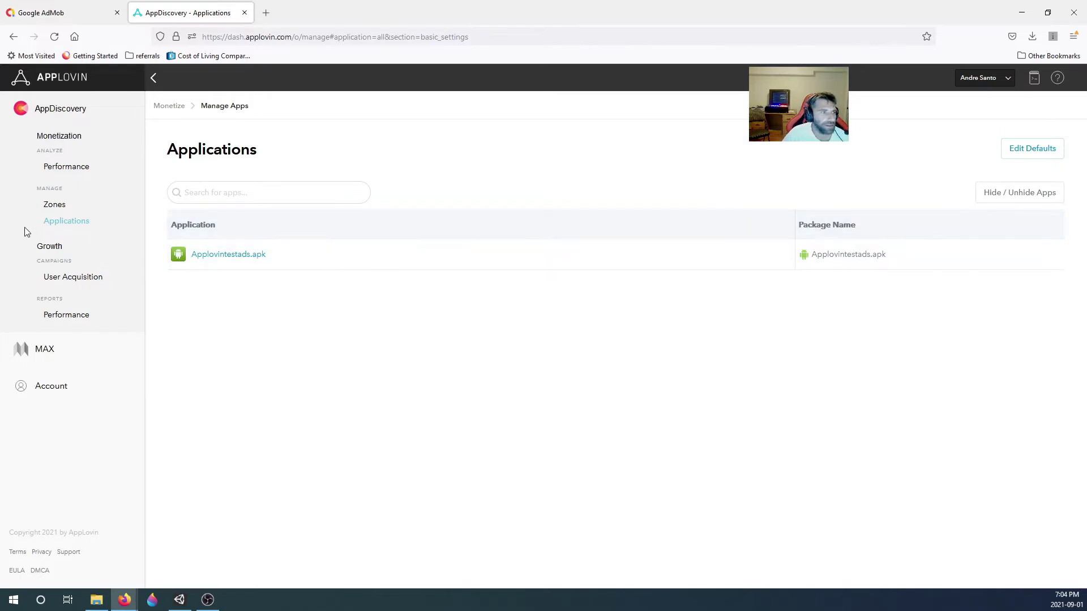
# Step: Copy the package name Applovintestads.apk into the mapping's Application ID field
pyautogui.click(71, 228)
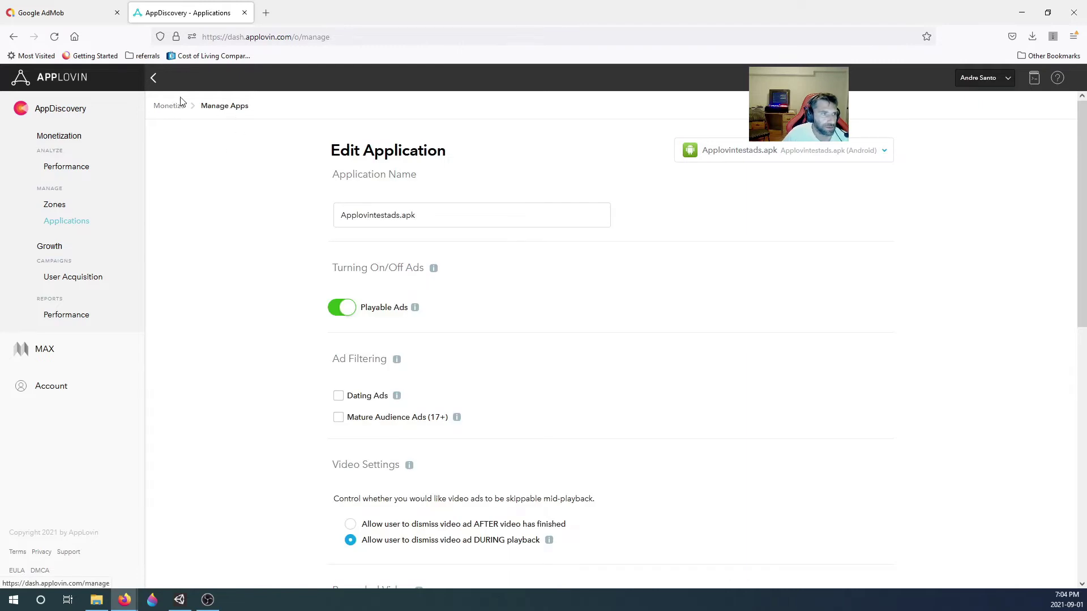
pyautogui.click(64, 226)
pyautogui.click(850, 159)
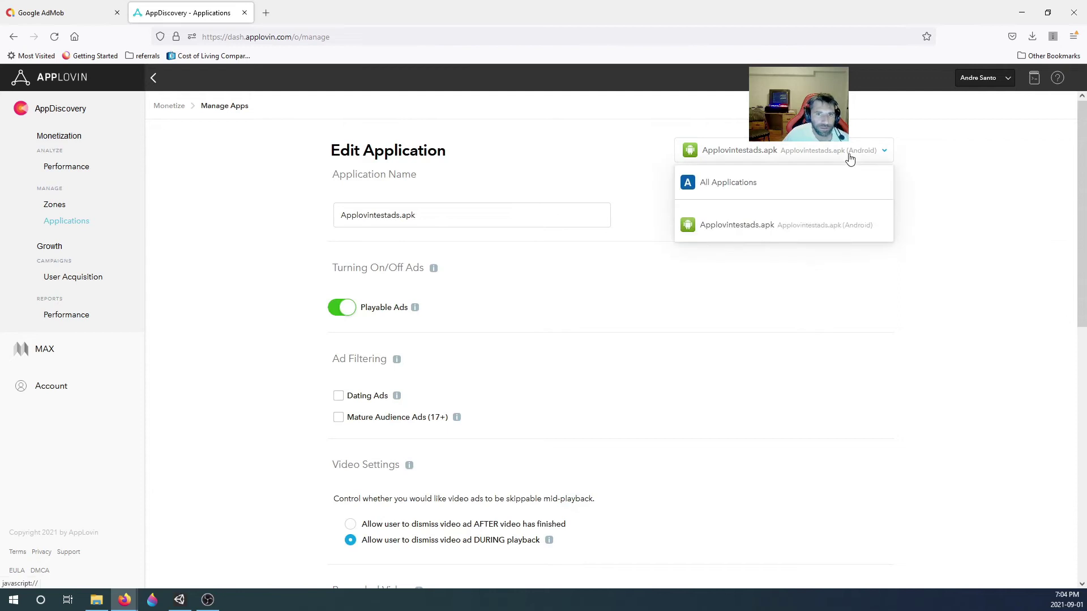
pyautogui.click(716, 184)
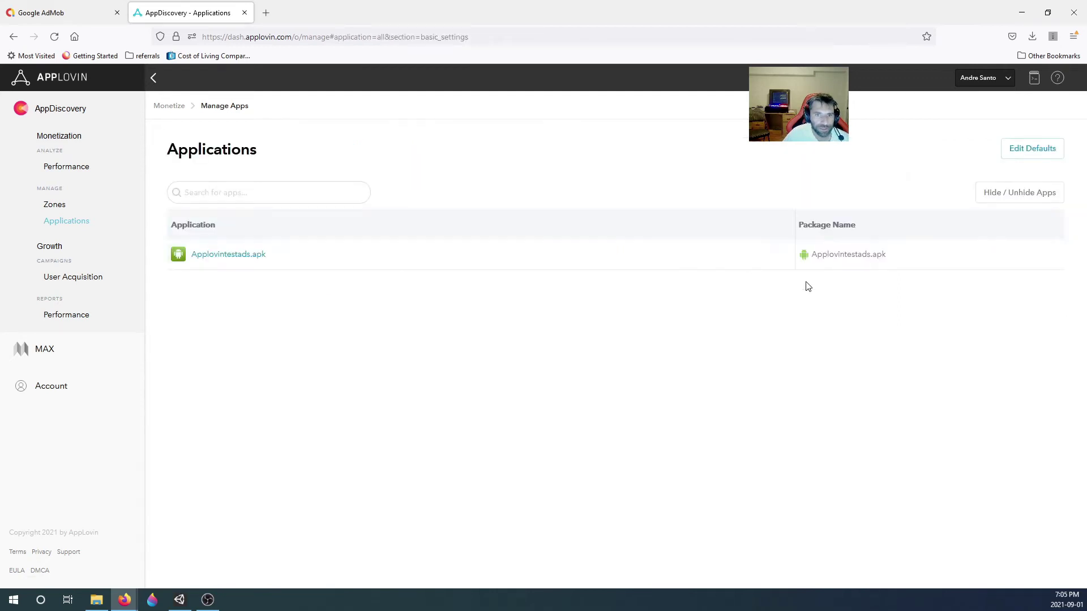
pyautogui.moveTo(910, 262); pyautogui.dragTo(814, 266)
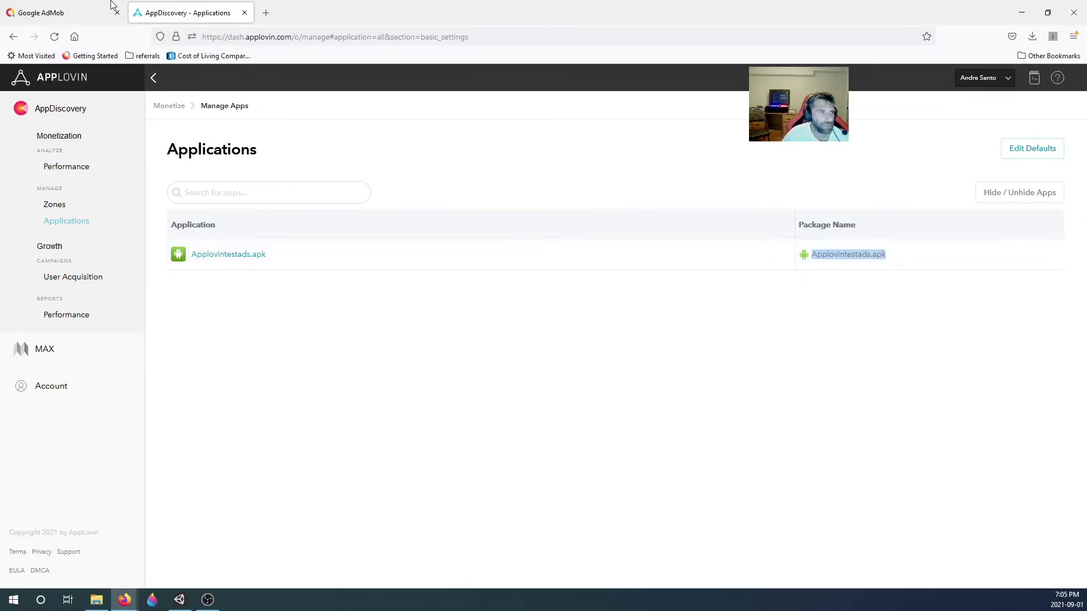
pyautogui.click(112, 7)
pyautogui.click(587, 344)
pyautogui.hotkey('ctrl', 'v')
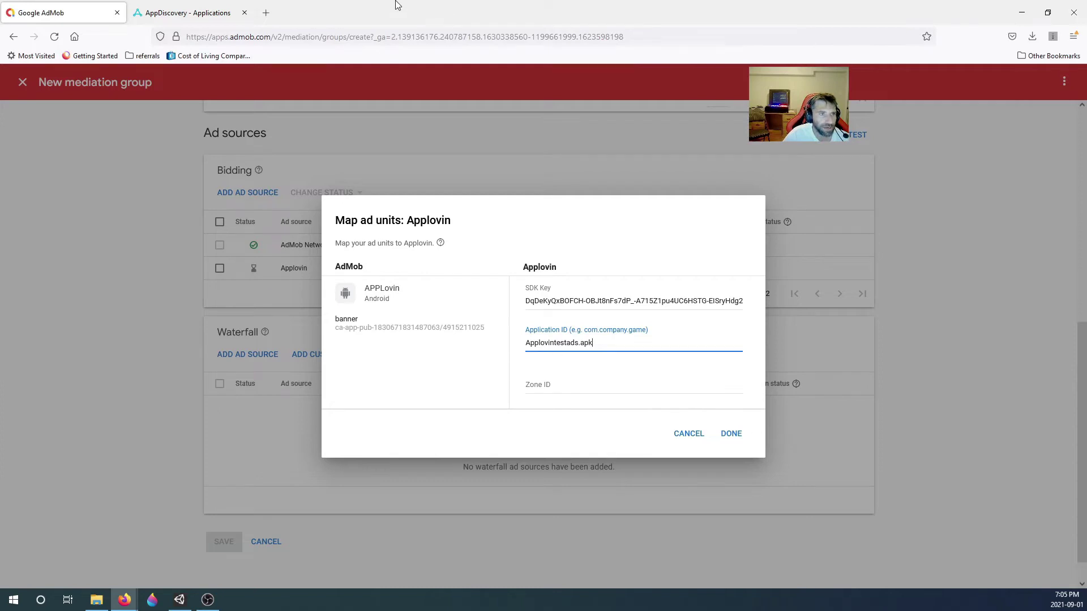
# Step: Select the banner zone's ID in AppLovin Zones and return to the AdMob mapping
pyautogui.click(214, 11)
pyautogui.click(54, 205)
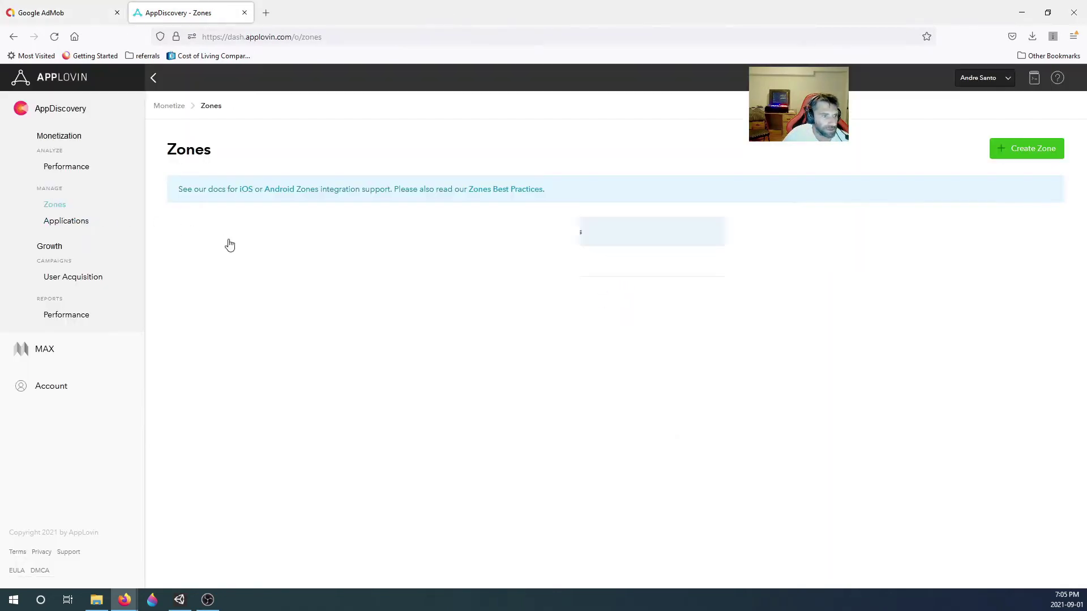
pyautogui.doubleClick(357, 264)
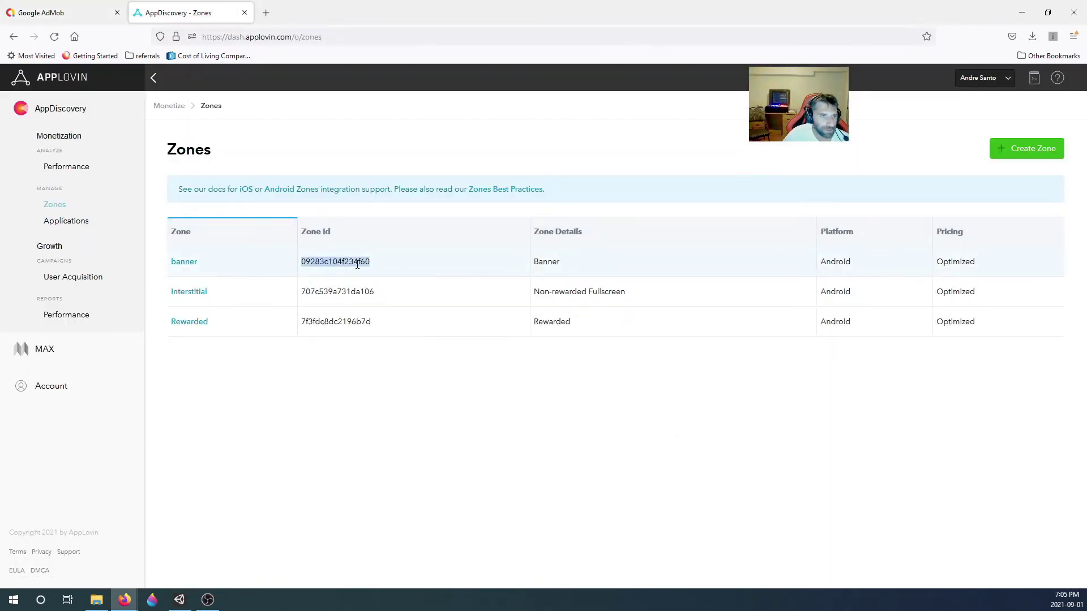
pyautogui.click(62, 13)
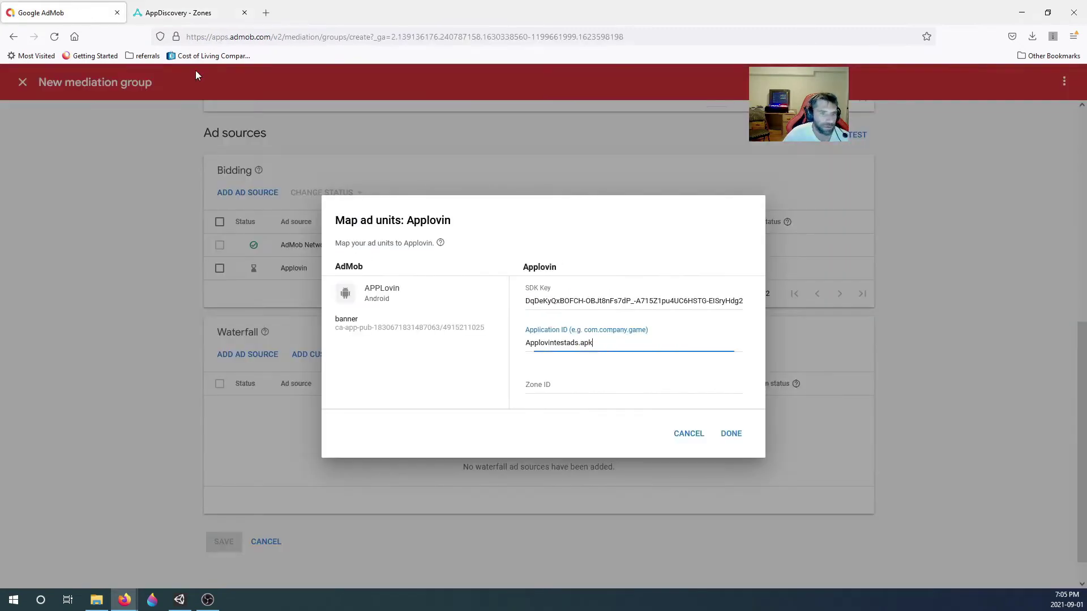
# Step: Map Applovin to the banner zone ID, check the US$0.01 waterfall entry, and close the group editor
pyautogui.click(555, 387)
pyautogui.hotkey('ctrl', 'v')
pyautogui.click(730, 435)
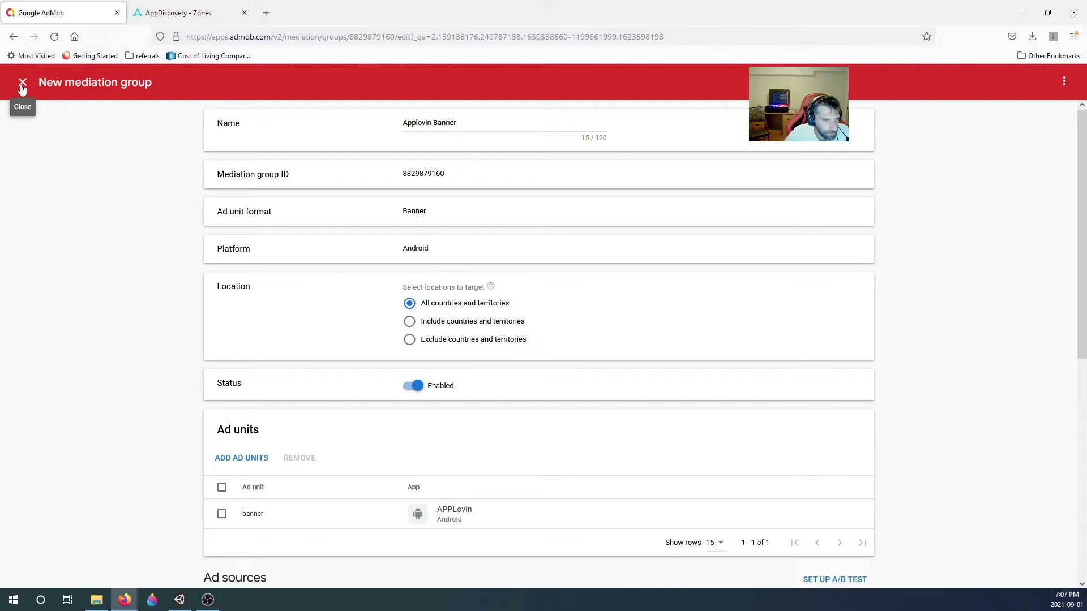
pyautogui.scroll(-7, 106, 226)
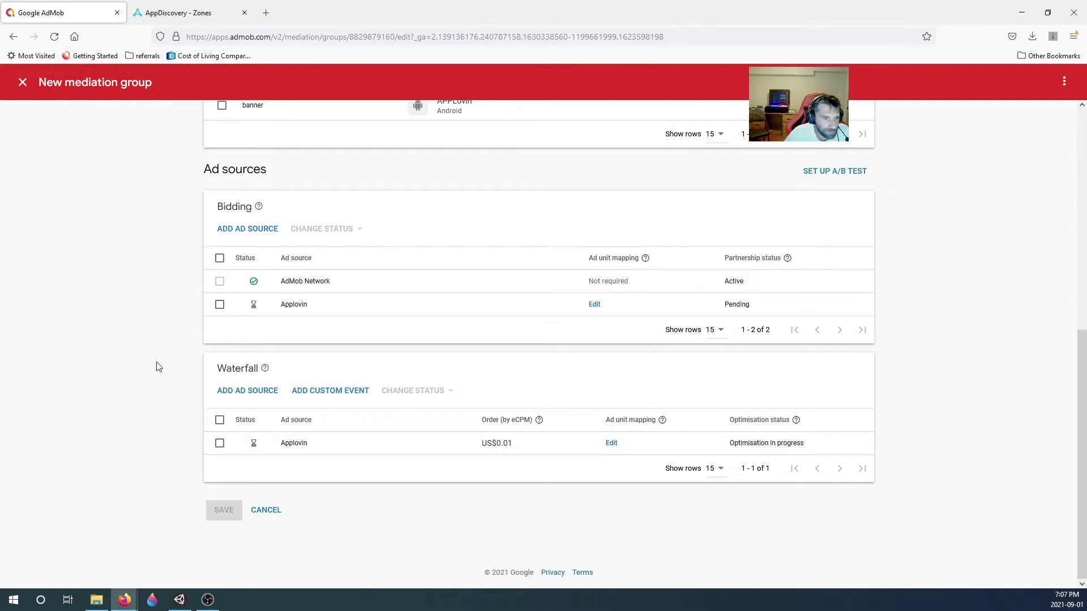
pyautogui.scroll(7, 134, 283)
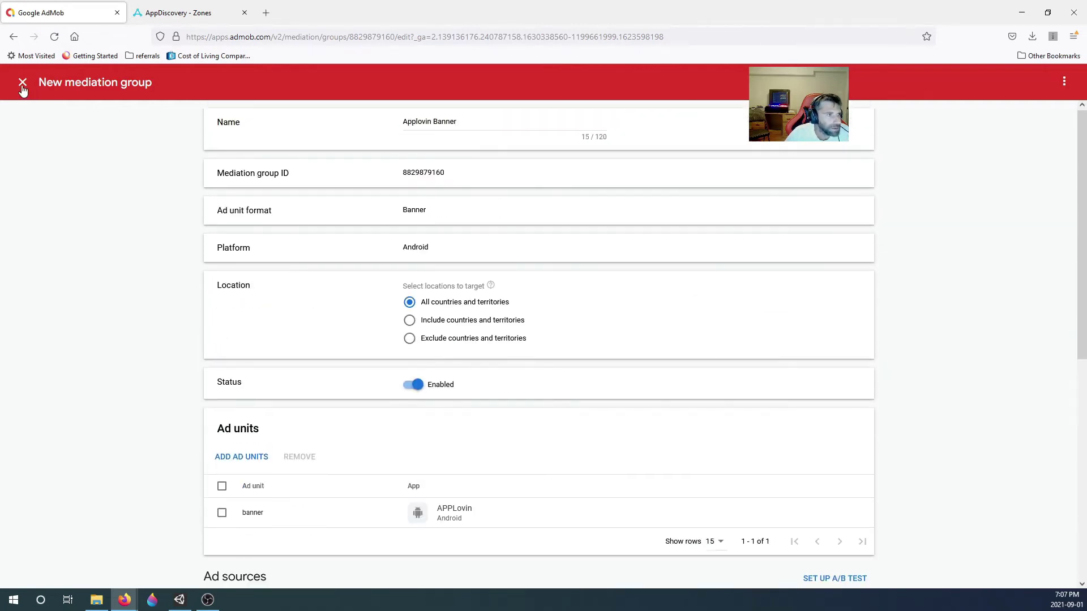
pyautogui.click(22, 84)
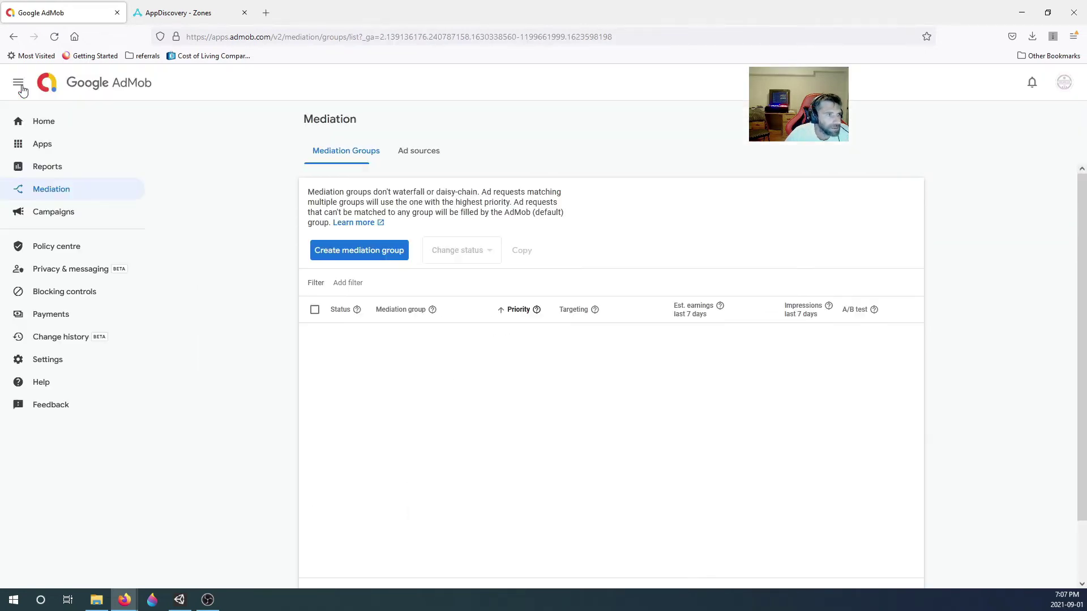
# Step: Create an Android Interstitial mediation group named 'Applovin Interstitial'
pyautogui.click(378, 257)
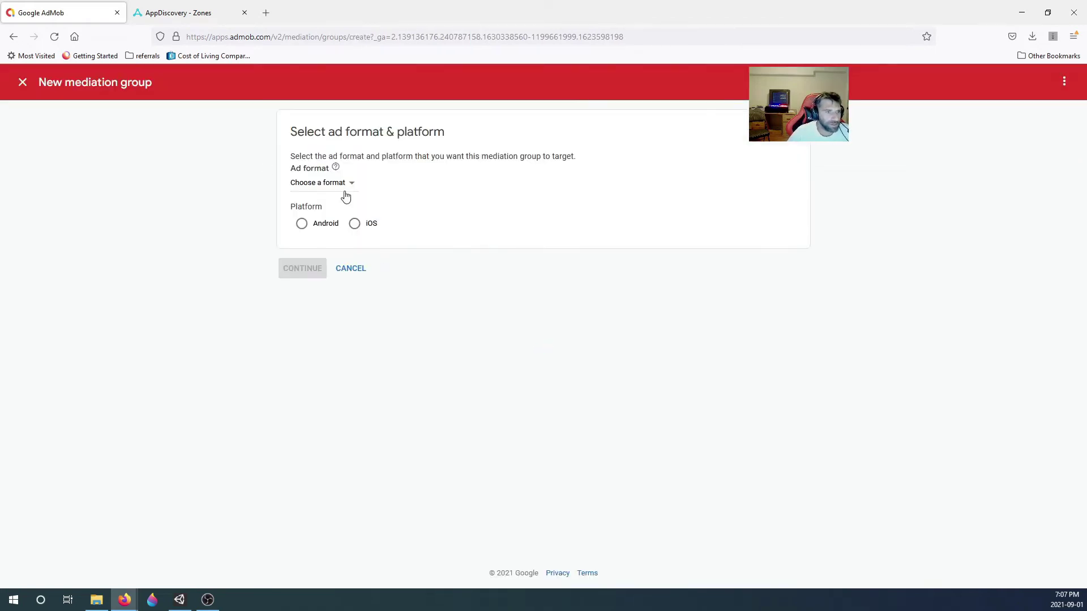
pyautogui.click(309, 187)
pyautogui.click(318, 215)
pyautogui.click(303, 224)
pyautogui.click(302, 268)
pyautogui.click(489, 136)
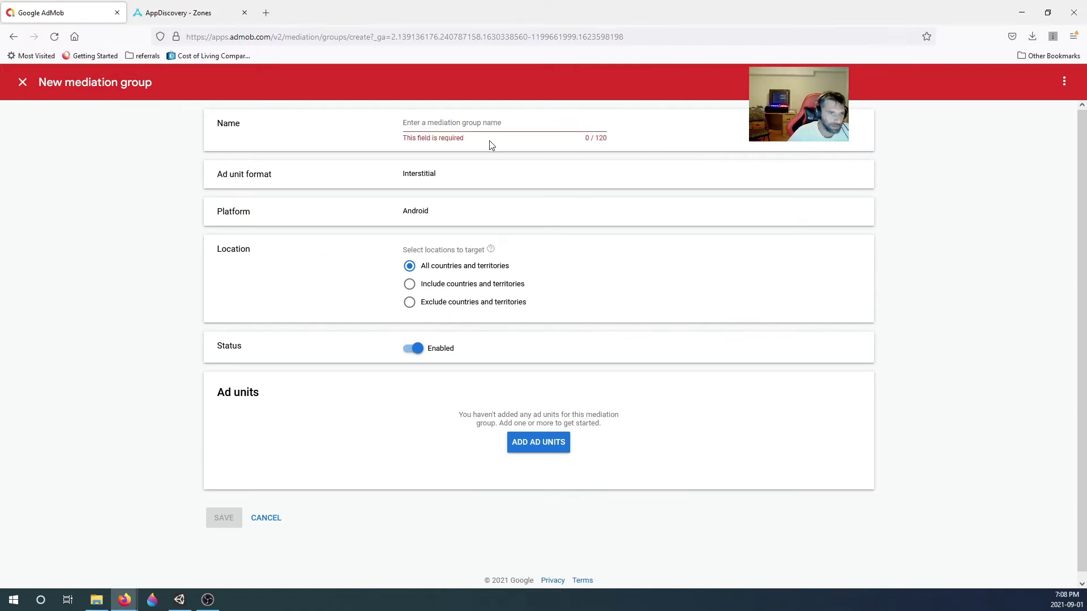
pyautogui.write('Applovin Interstitial')
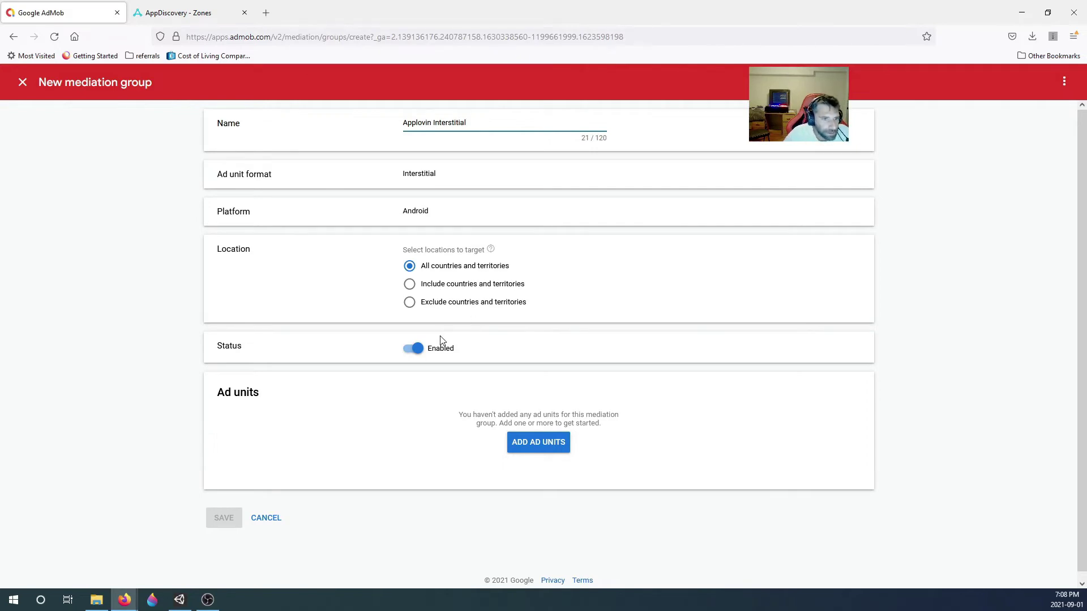
# Step: Add the APPLovin app's Interstitial ad unit to the group
pyautogui.click(544, 445)
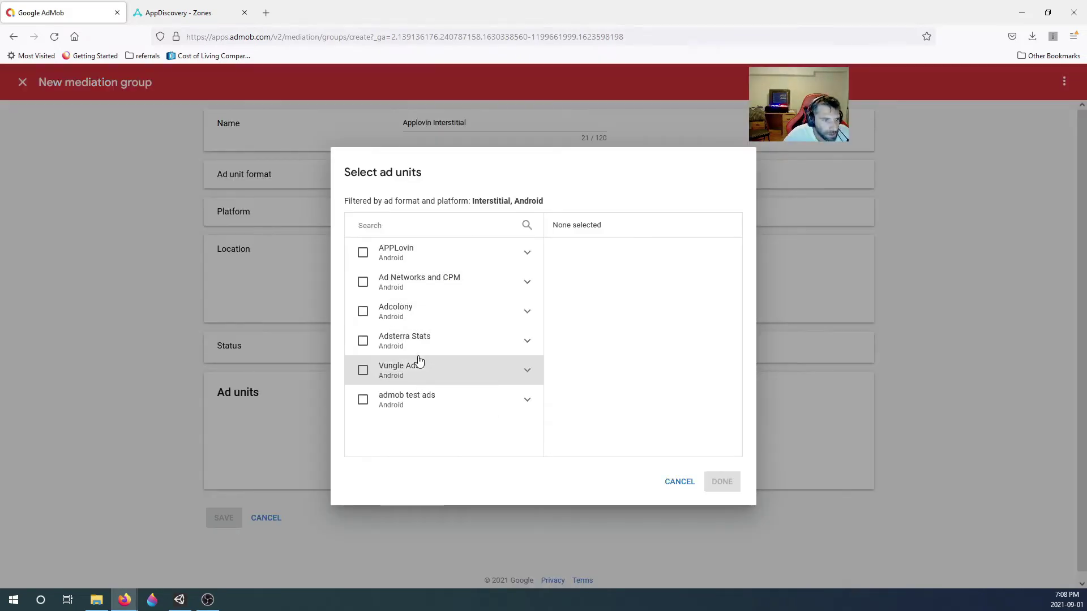
pyautogui.click(407, 260)
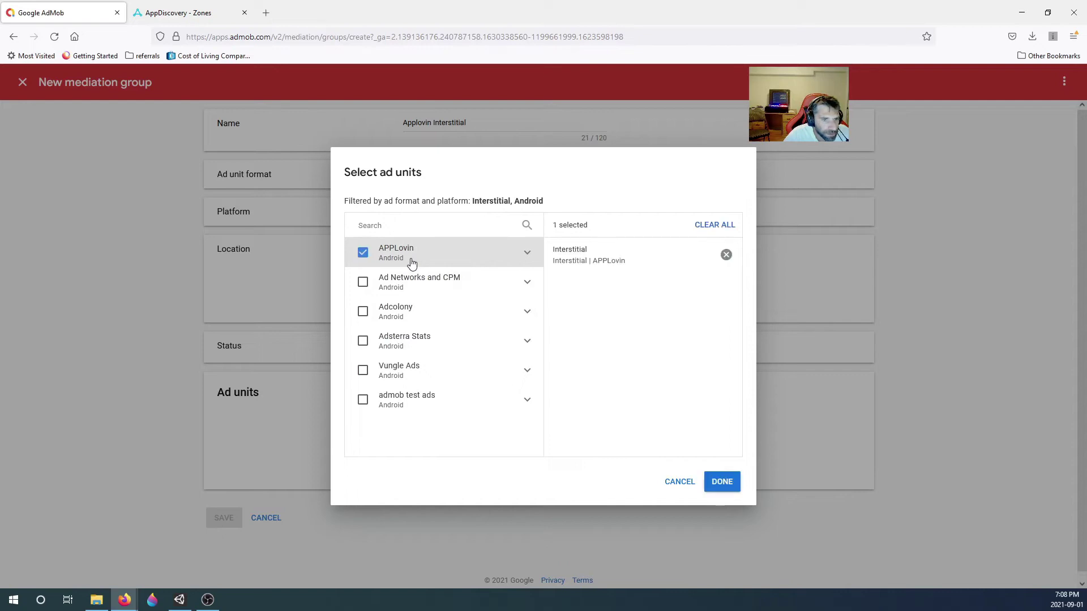
pyautogui.click(723, 487)
pyautogui.scroll(-4, 519, 456)
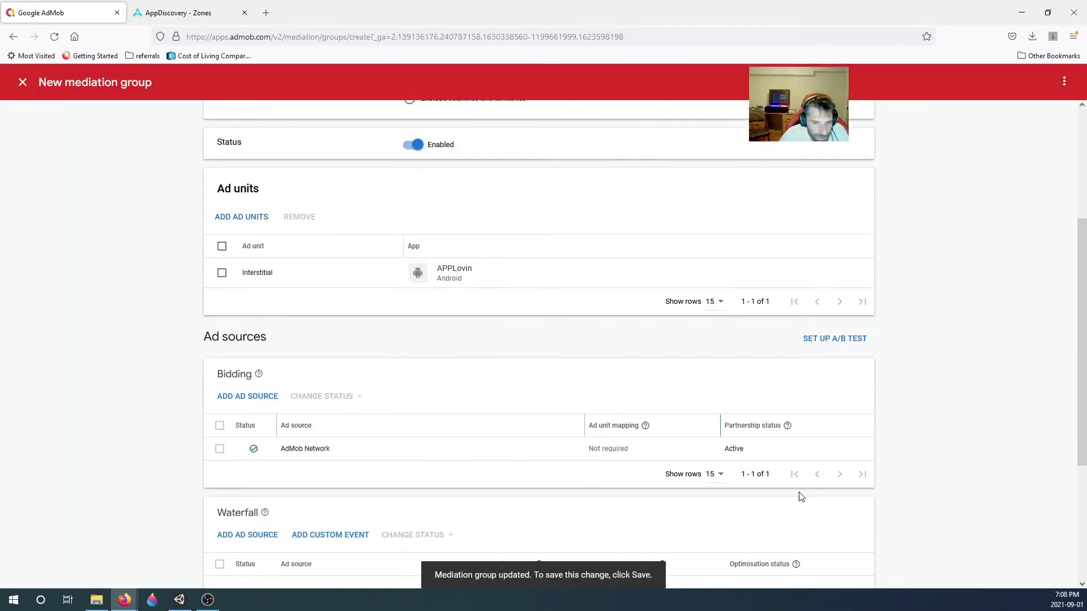
# Step: Add Applovin as a bidding ad source
pyautogui.scroll(-1, 722, 442)
pyautogui.scroll(-1, 378, 394)
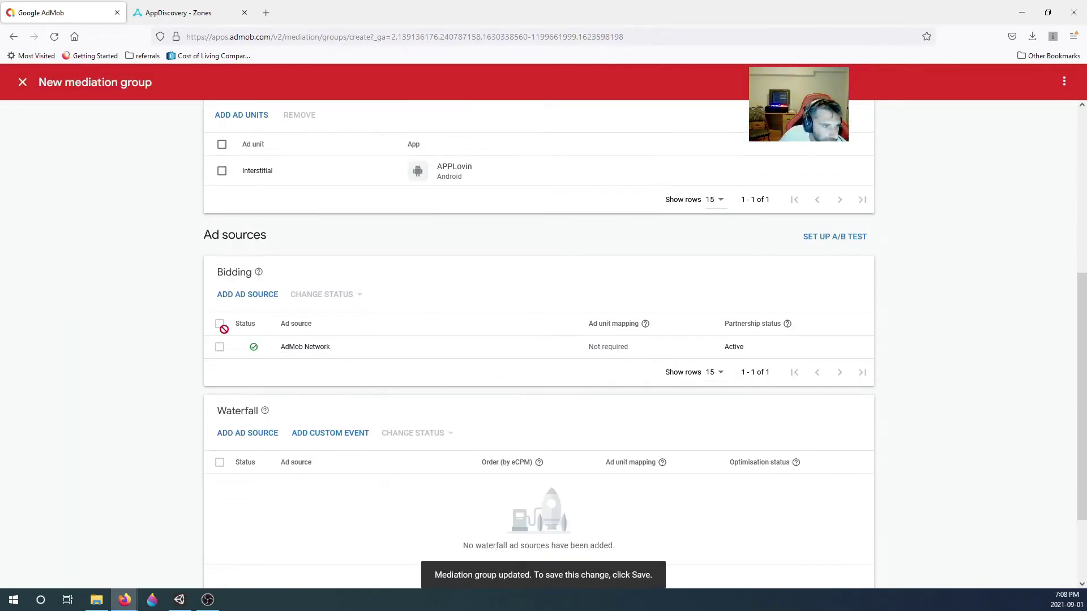
pyautogui.click(226, 295)
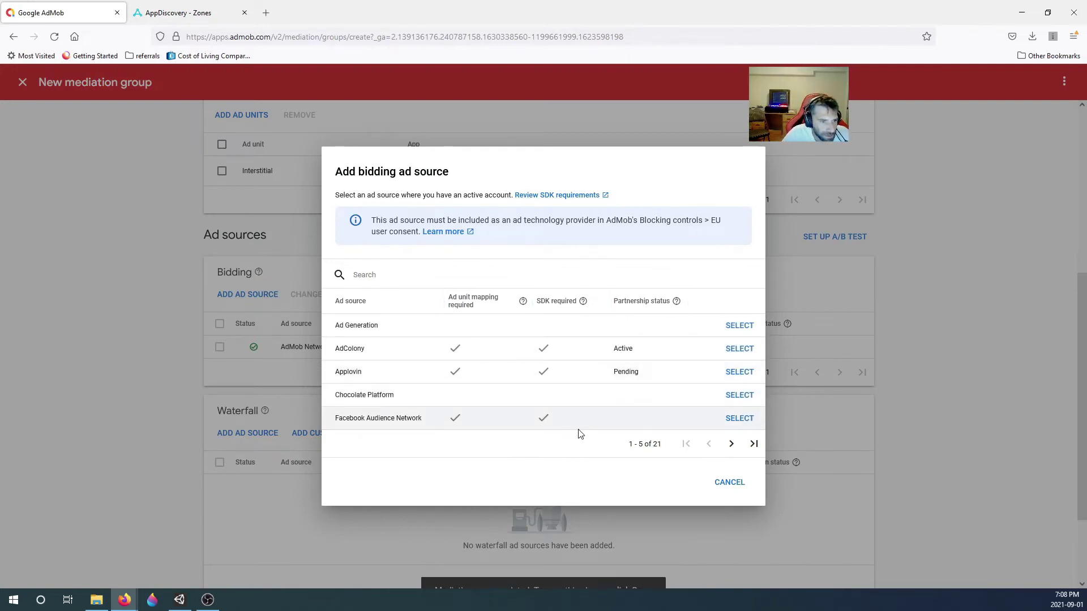
pyautogui.click(739, 372)
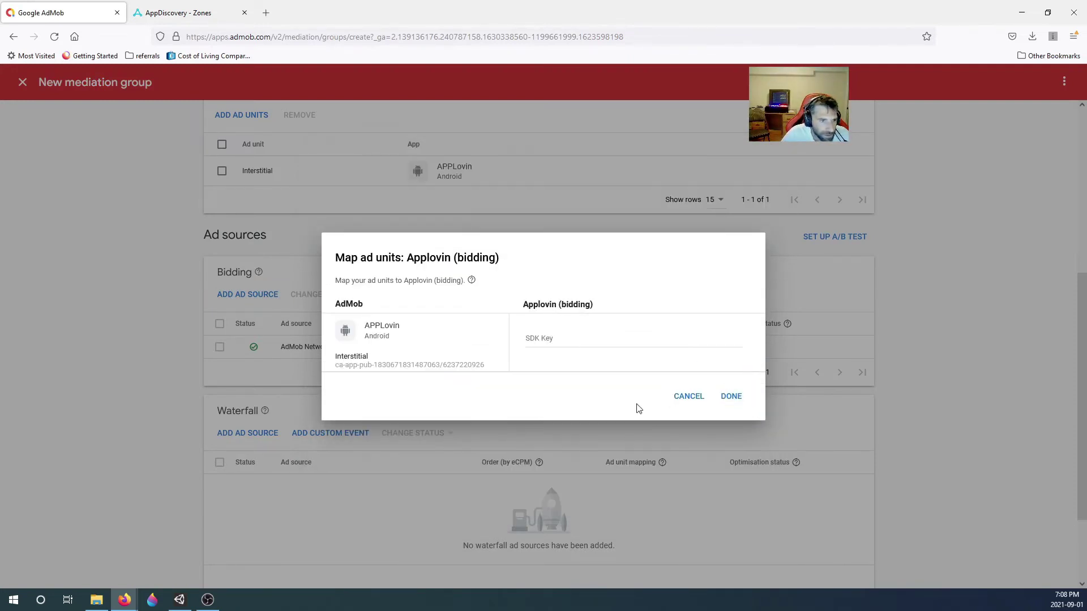
# Step: Copy the SDK Key from AppLovin's account Keys page into the bidding mapping and confirm it
pyautogui.click(179, 12)
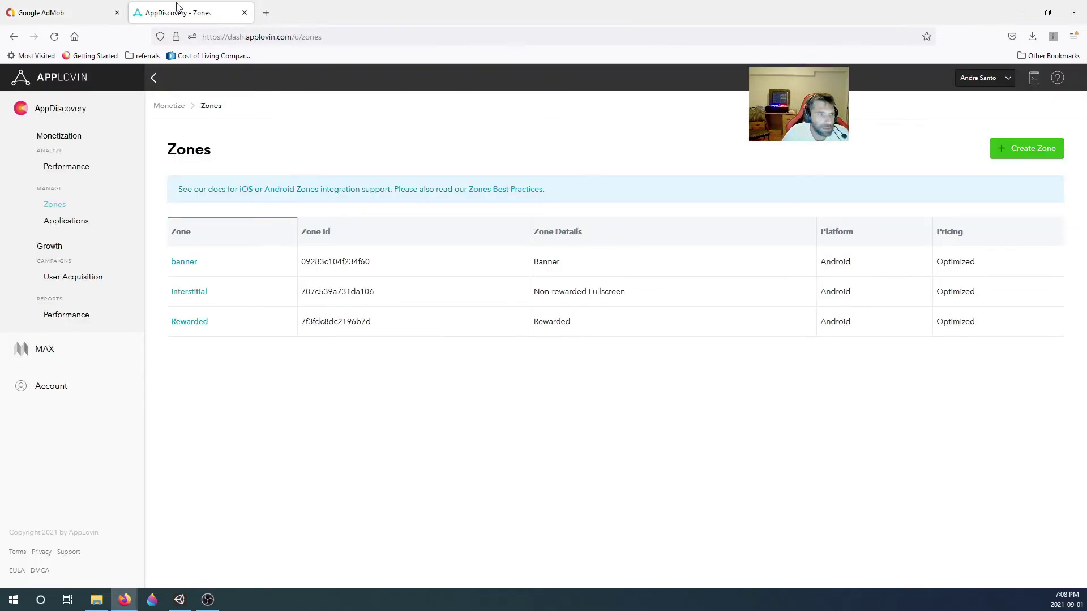
pyautogui.click(54, 386)
pyautogui.click(54, 256)
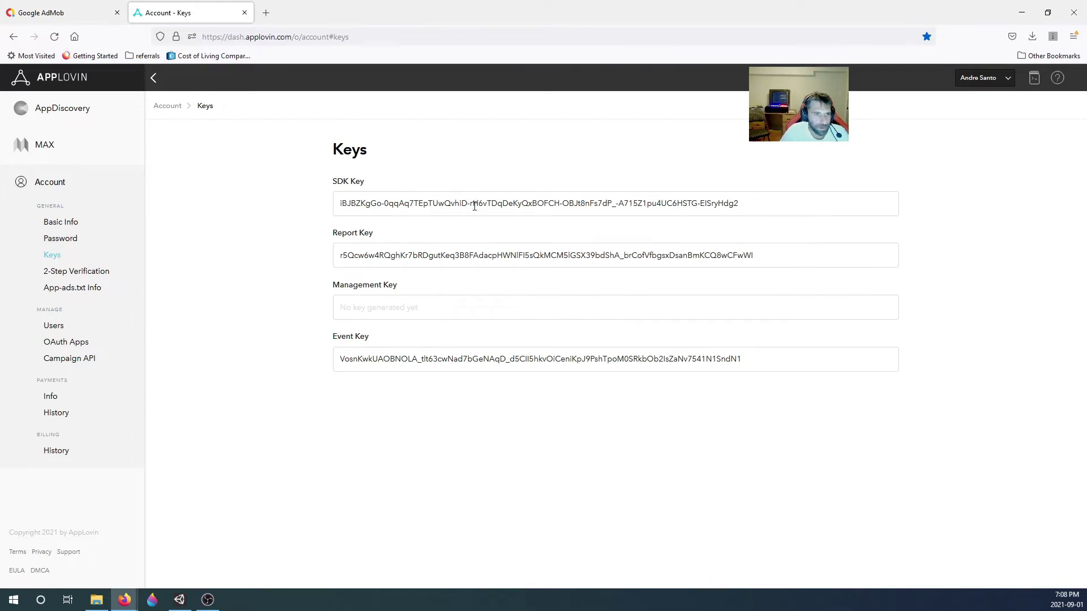
pyautogui.tripleClick(475, 206)
pyautogui.hotkey('ctrl', 'c')
pyautogui.click(79, 12)
pyautogui.click(559, 338)
pyautogui.hotkey('ctrl', 'v')
pyautogui.click(732, 397)
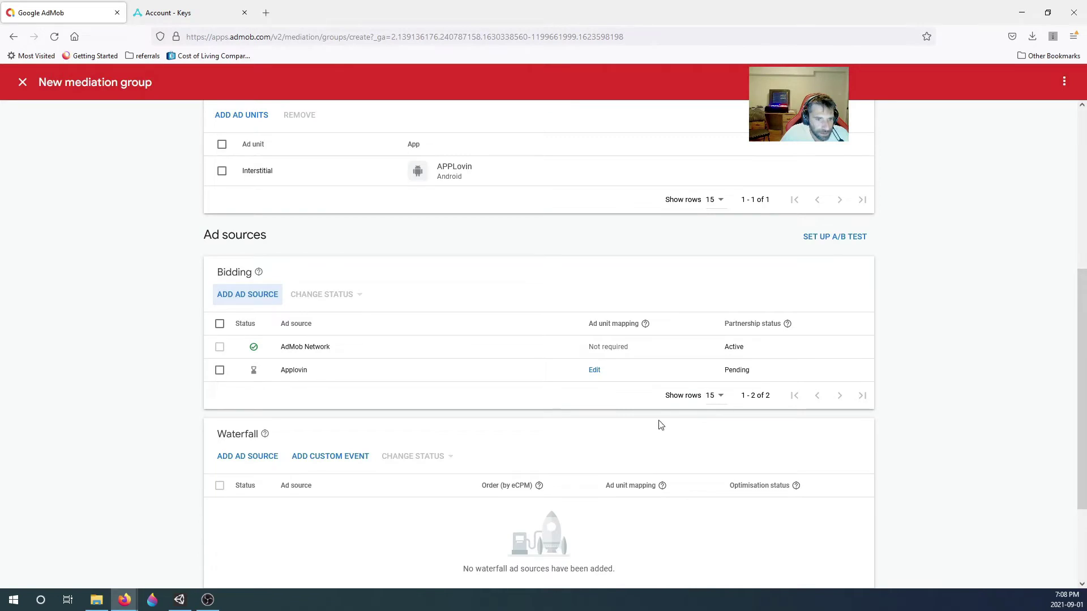
pyautogui.scroll(-2, 249, 396)
# Step: Add Applovin to the waterfall with a US$0.01 eCPM
pyautogui.click(244, 355)
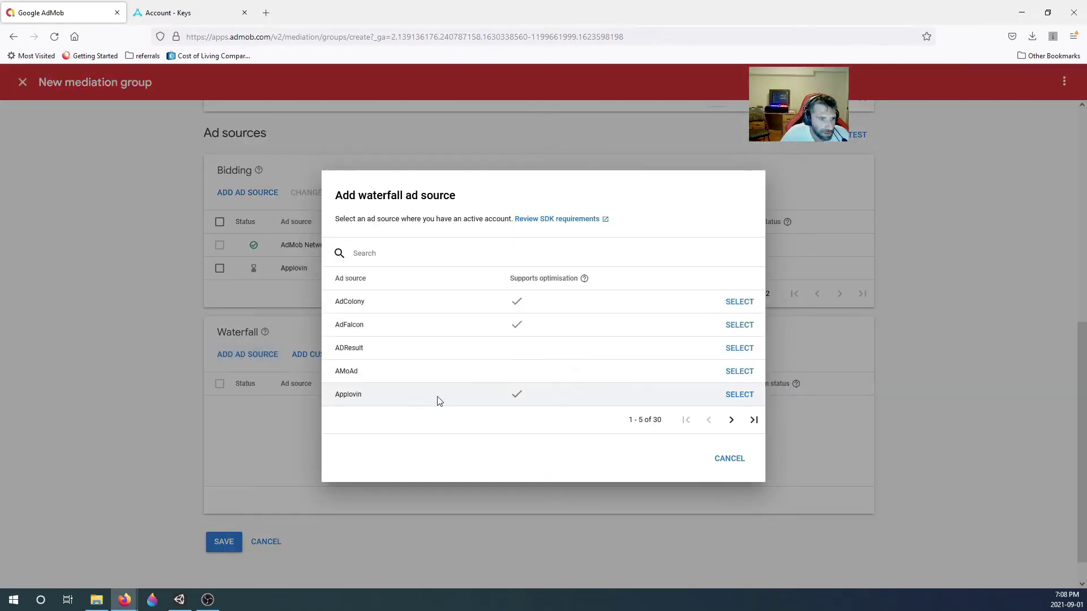
pyautogui.click(742, 398)
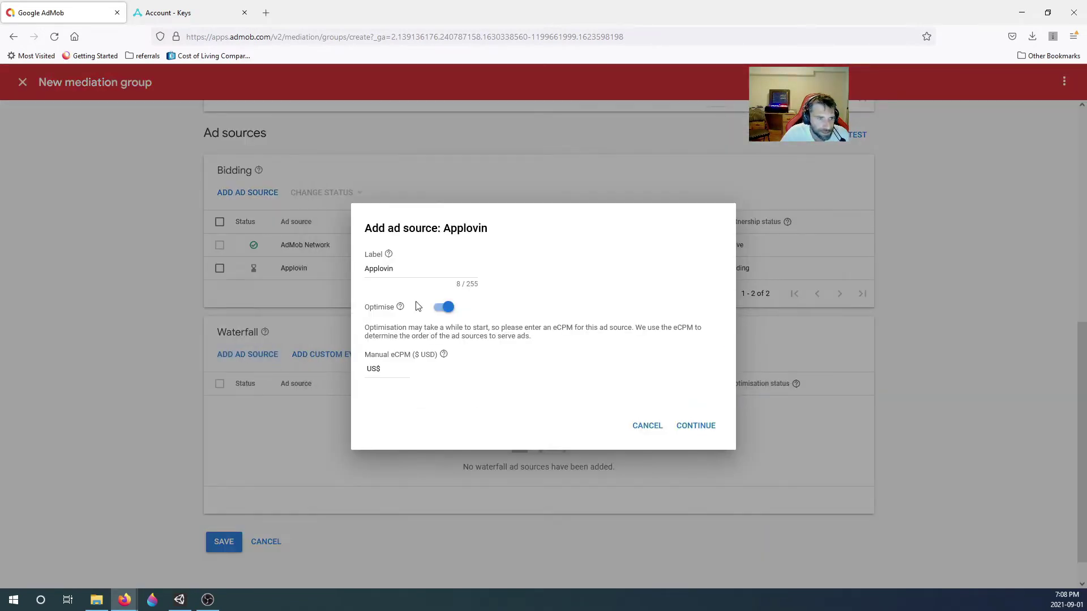
pyautogui.write('0.01')
pyautogui.click(695, 430)
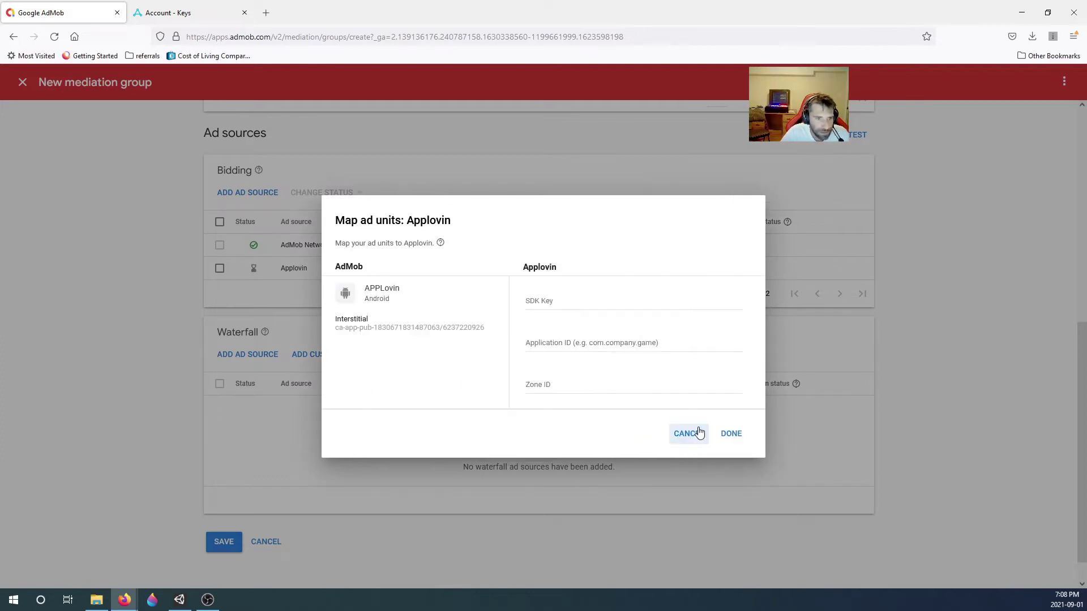
# Step: Paste the AppLovin SDK Key into the waterfall mapping and verify it
pyautogui.click(570, 301)
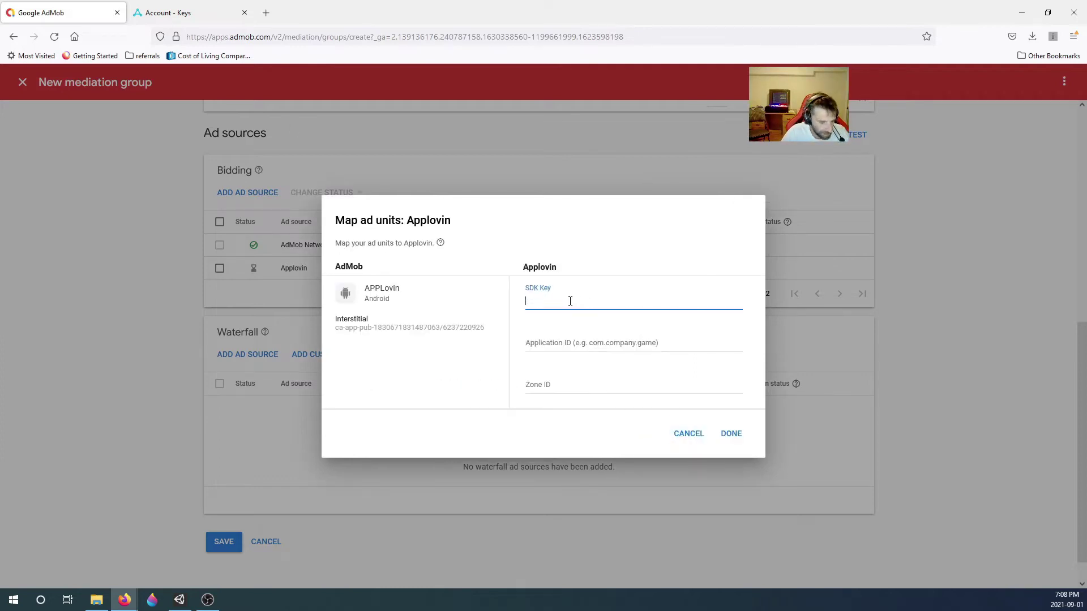
pyautogui.hotkey('ctrl', 'v')
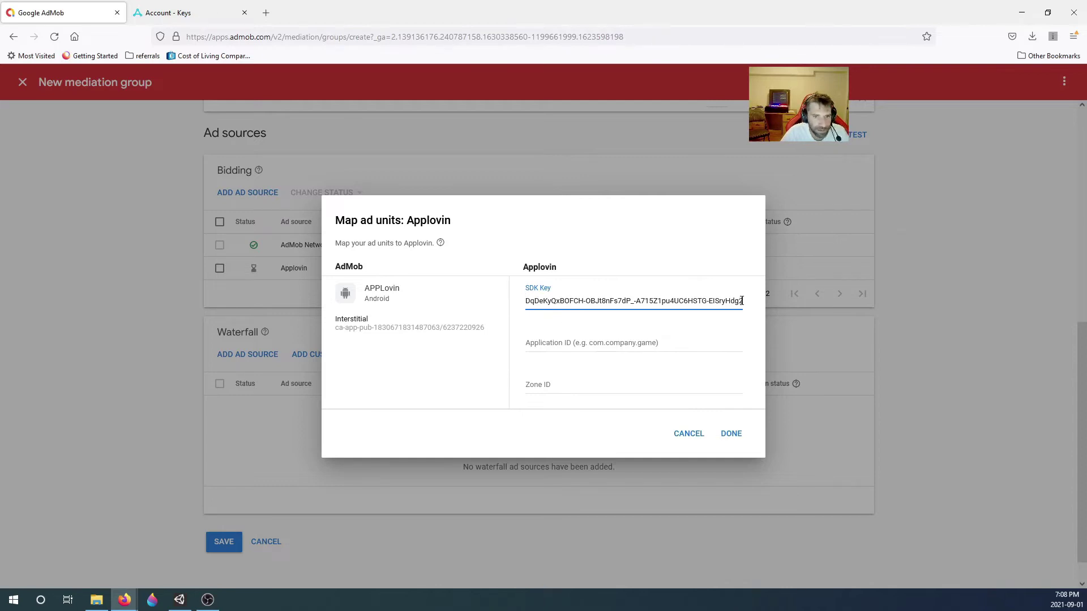
pyautogui.moveTo(742, 301); pyautogui.dragTo(405, 294)
pyautogui.click(189, 12)
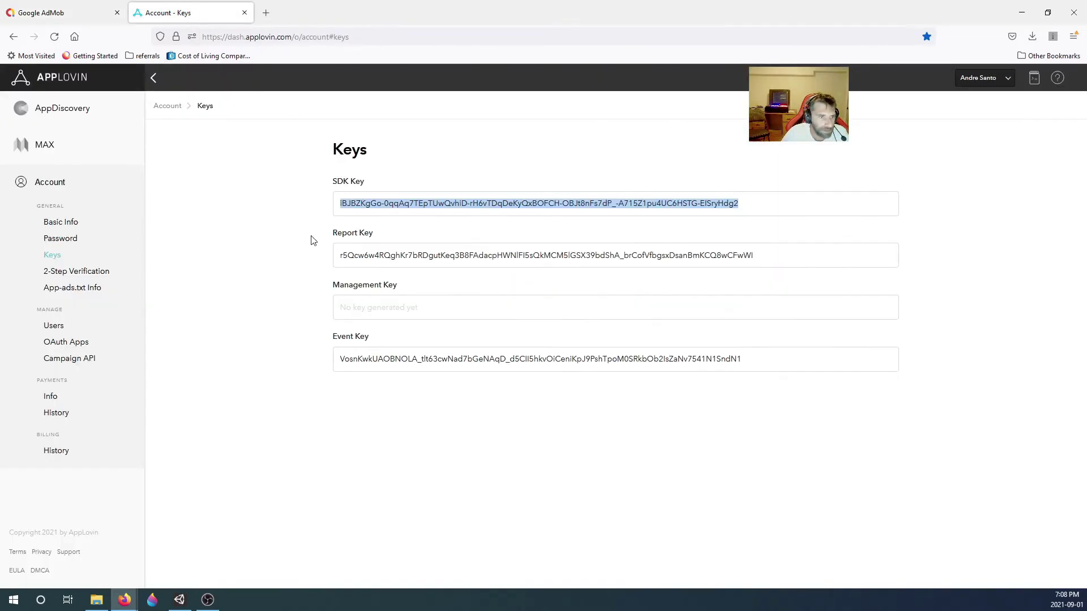
pyautogui.click(65, 12)
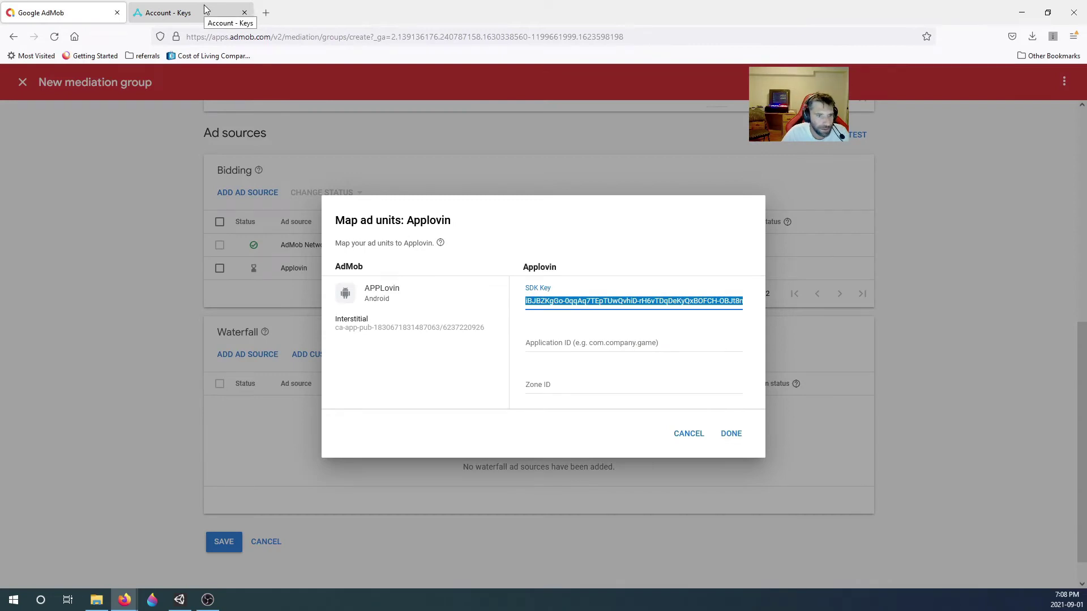
pyautogui.click(202, 15)
# Step: Copy the package name Applovintestads.apk from AppLovin's applications list into Application ID
pyautogui.click(49, 108)
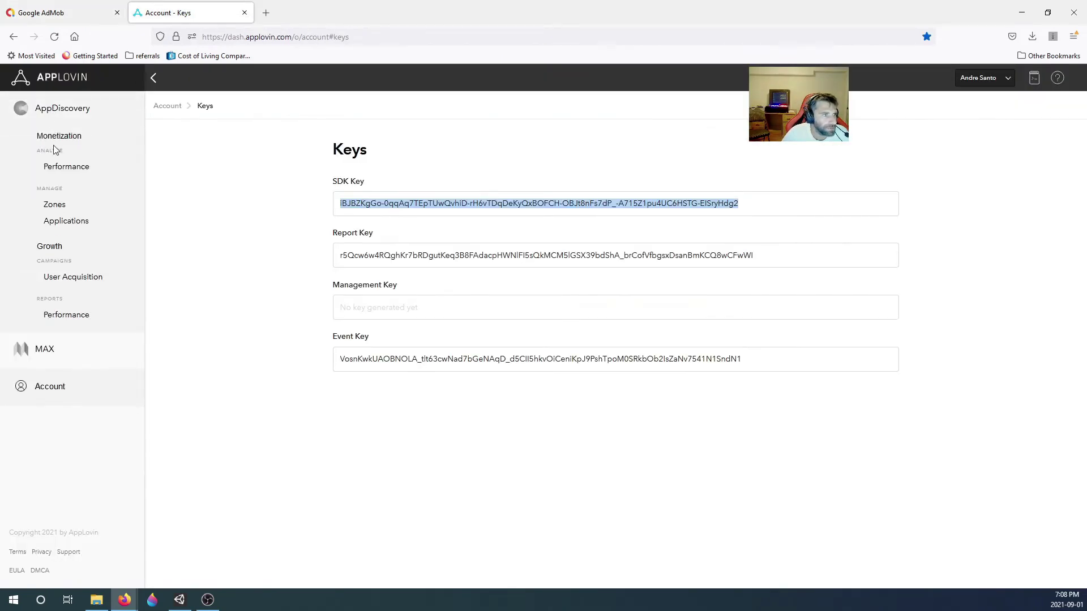
pyautogui.click(62, 224)
pyautogui.click(798, 154)
pyautogui.click(739, 184)
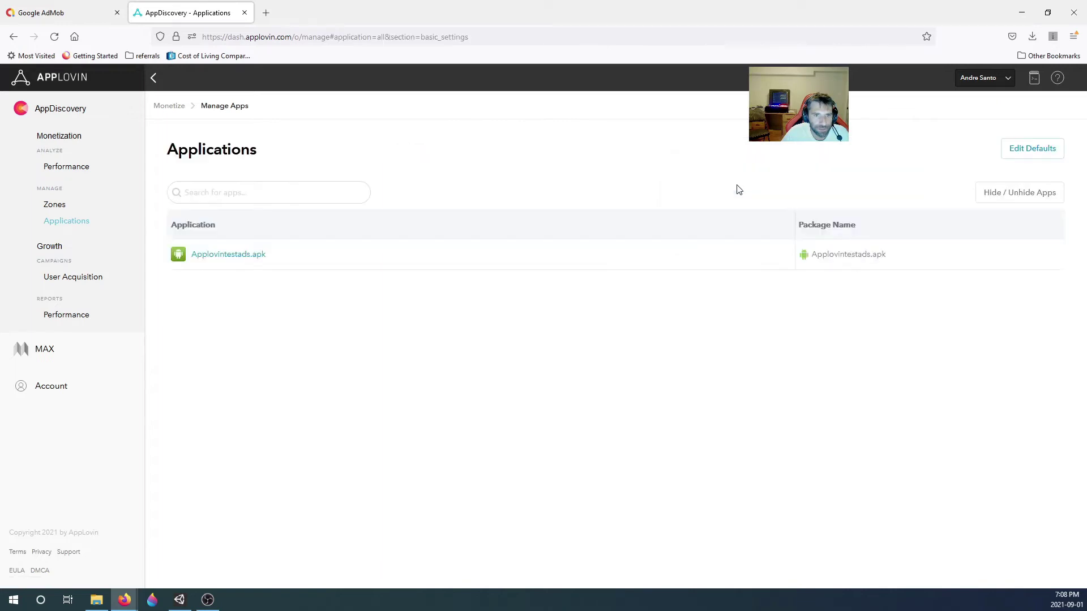
pyautogui.doubleClick(861, 258)
pyautogui.moveTo(890, 257); pyautogui.dragTo(833, 254)
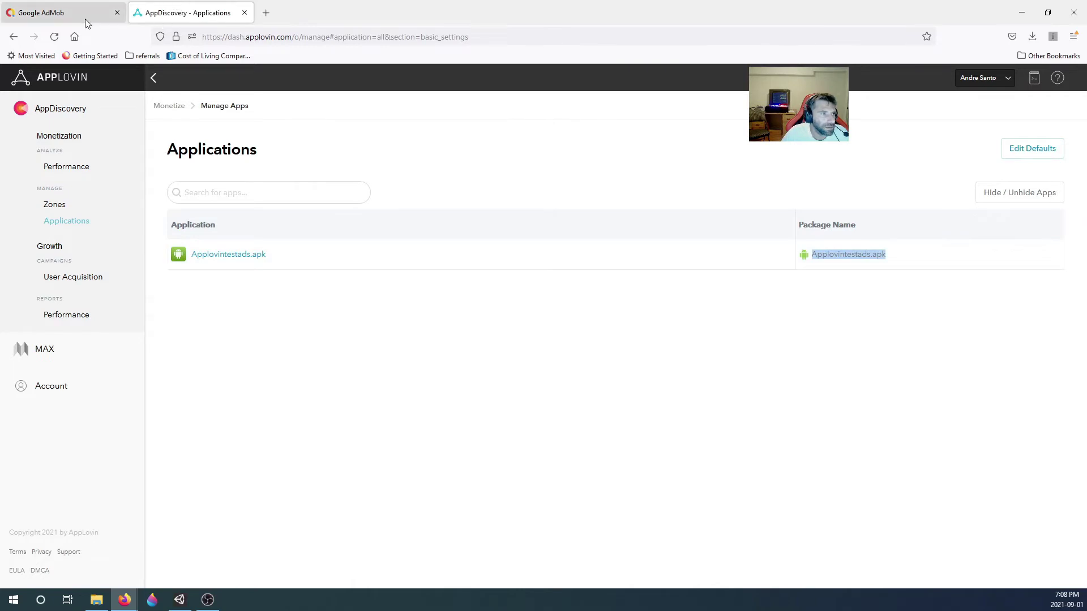
pyautogui.click(45, 12)
pyautogui.click(586, 340)
pyautogui.hotkey('ctrl', 'v')
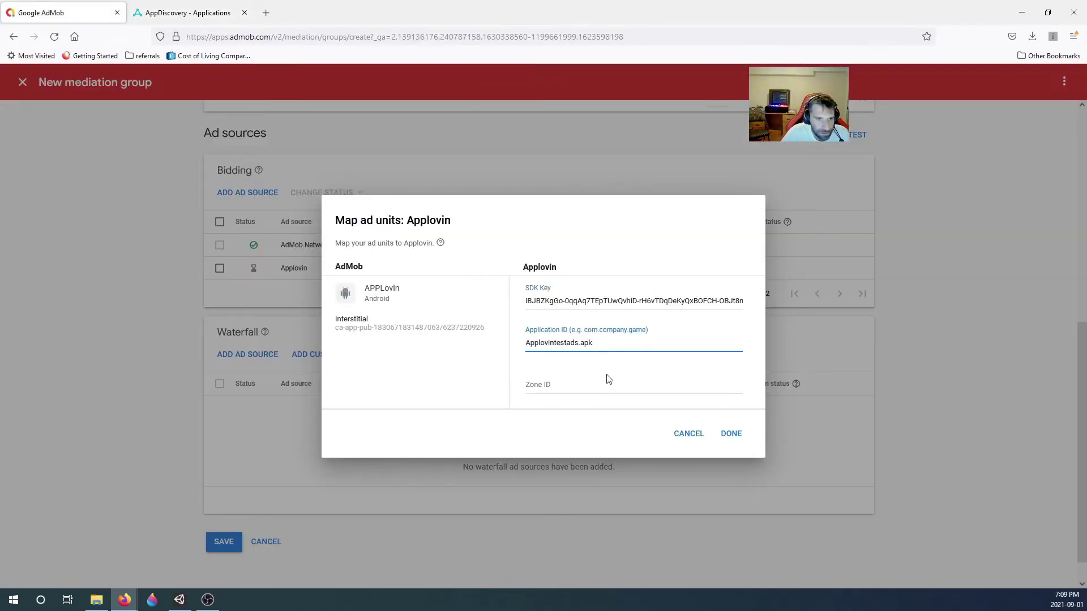
# Step: Map the Interstitial zone ID from AppLovin's zones list, confirm the mapping, and save the group
pyautogui.click(564, 395)
pyautogui.click(195, 14)
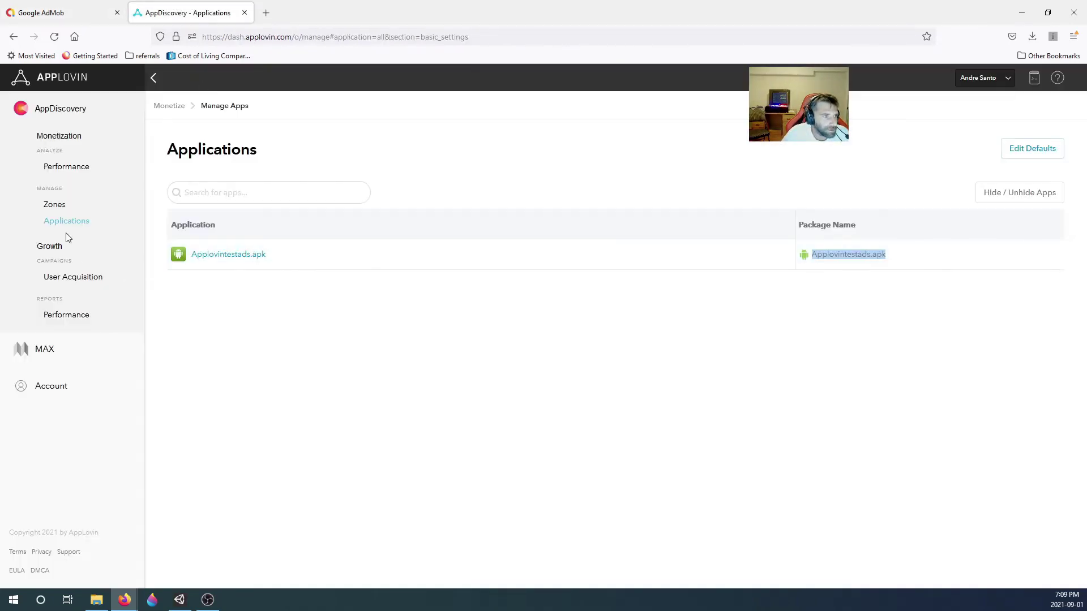
pyautogui.click(57, 208)
pyautogui.doubleClick(321, 292)
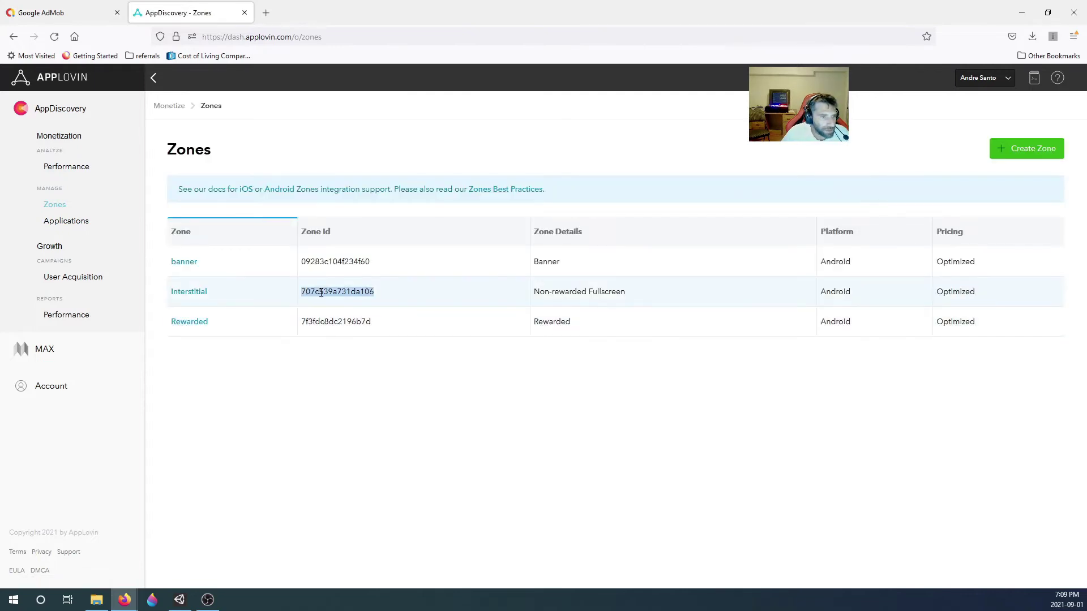
pyautogui.click(62, 13)
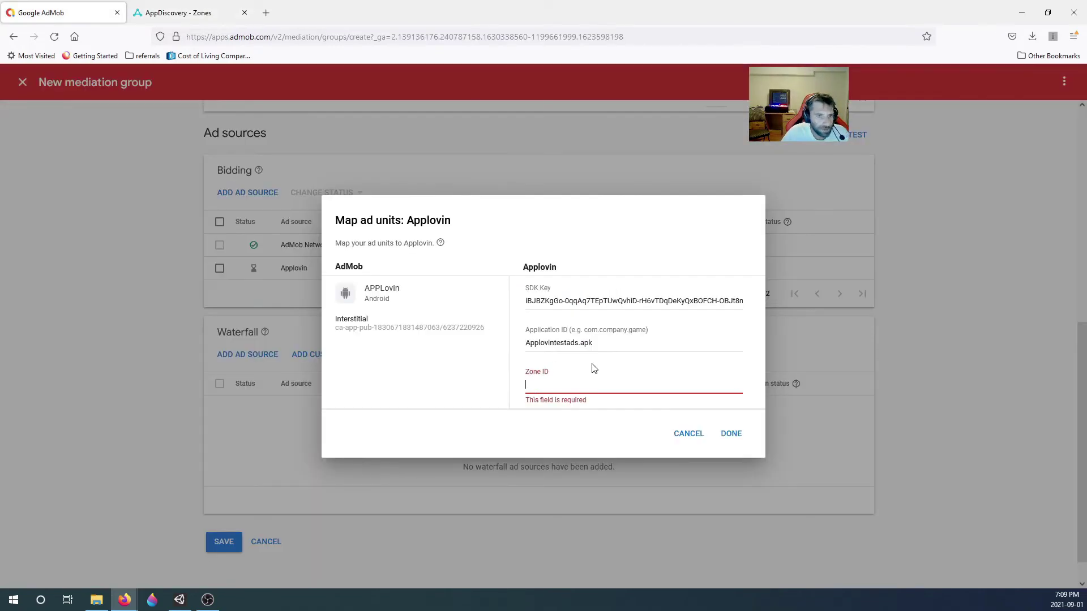
pyautogui.hotkey('ctrl', 'v')
pyautogui.click(730, 434)
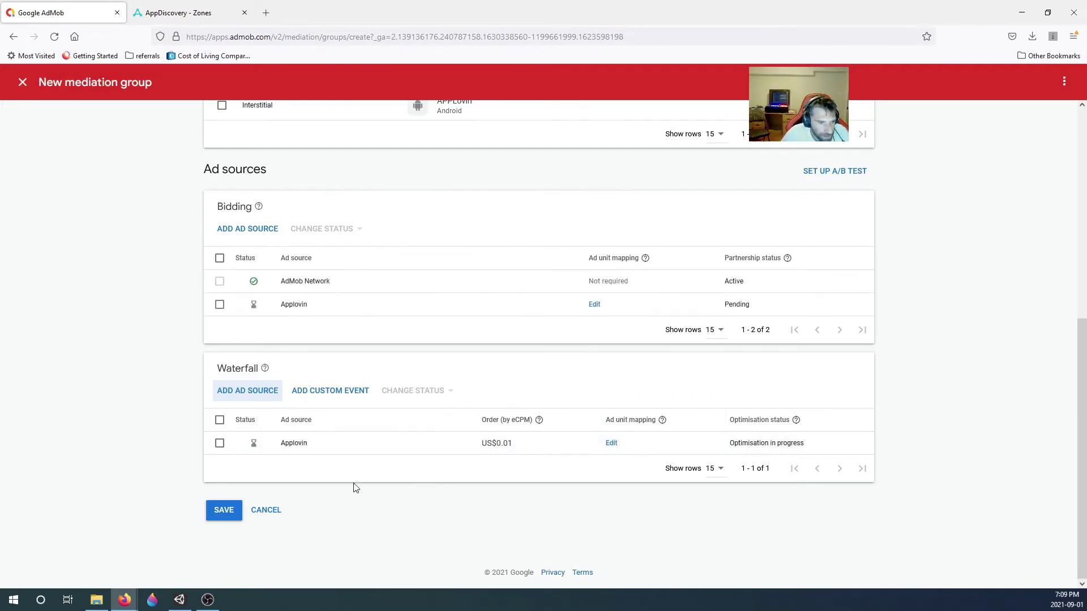
pyautogui.click(223, 513)
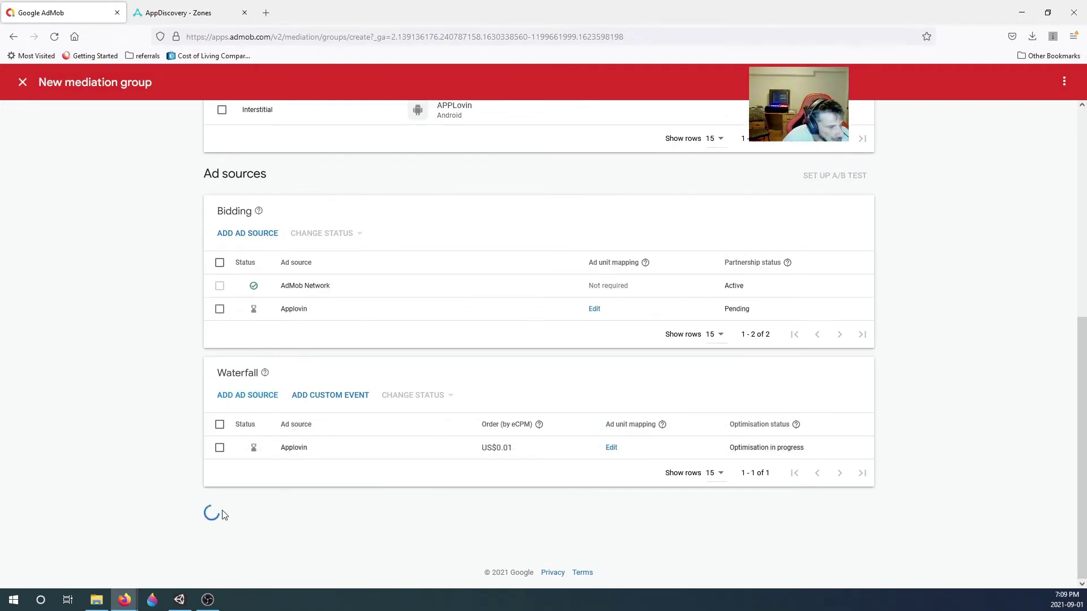
# Step: Close the saved interstitial group and start an Android Rewarded group named 'Applovin Rewarded'
pyautogui.scroll(7, 350, 351)
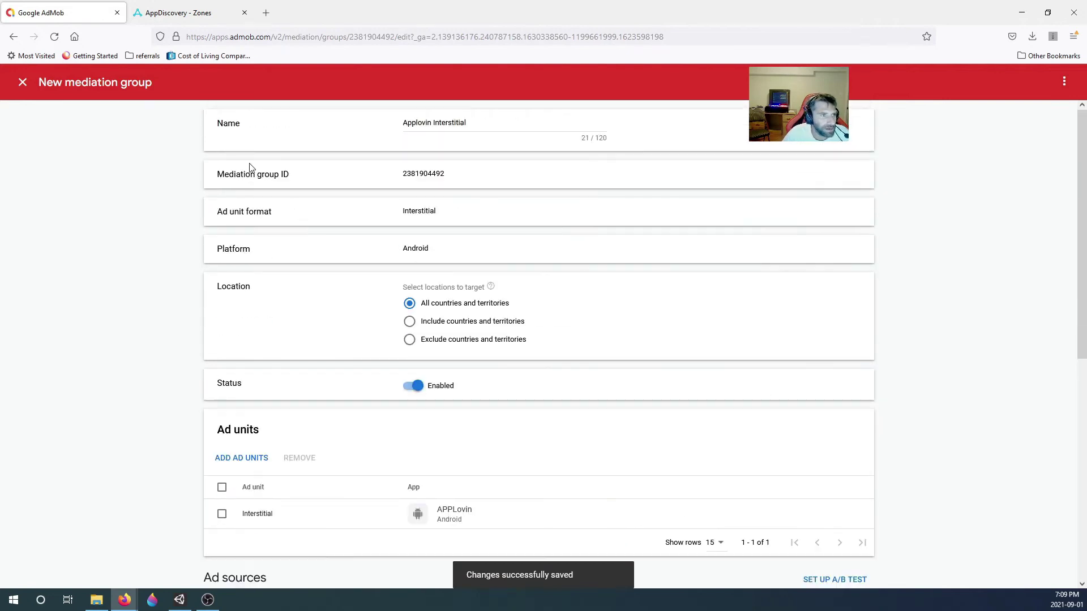
pyautogui.click(22, 84)
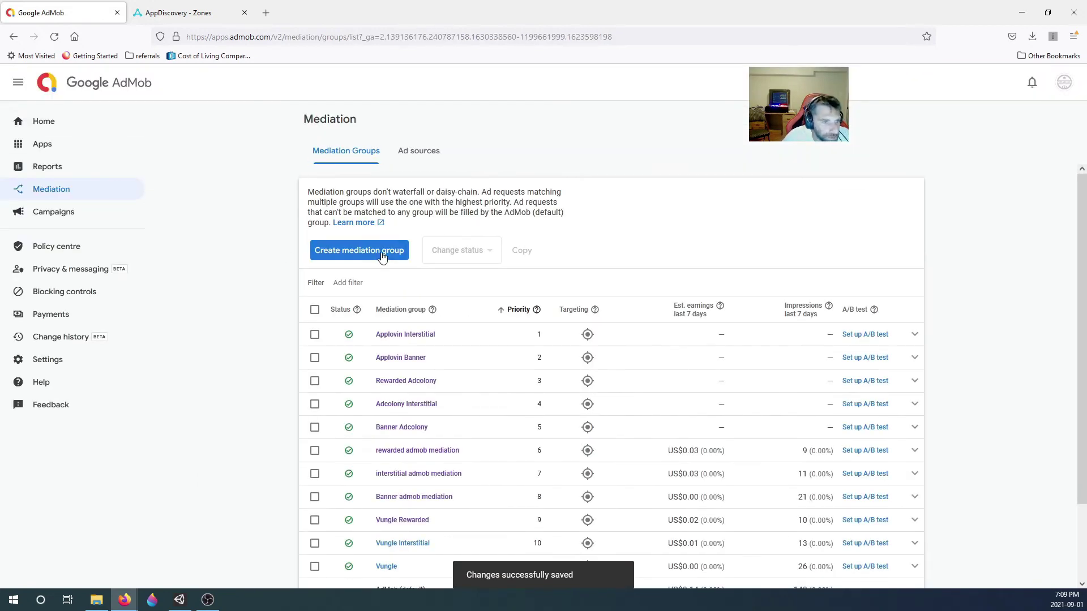
pyautogui.click(382, 254)
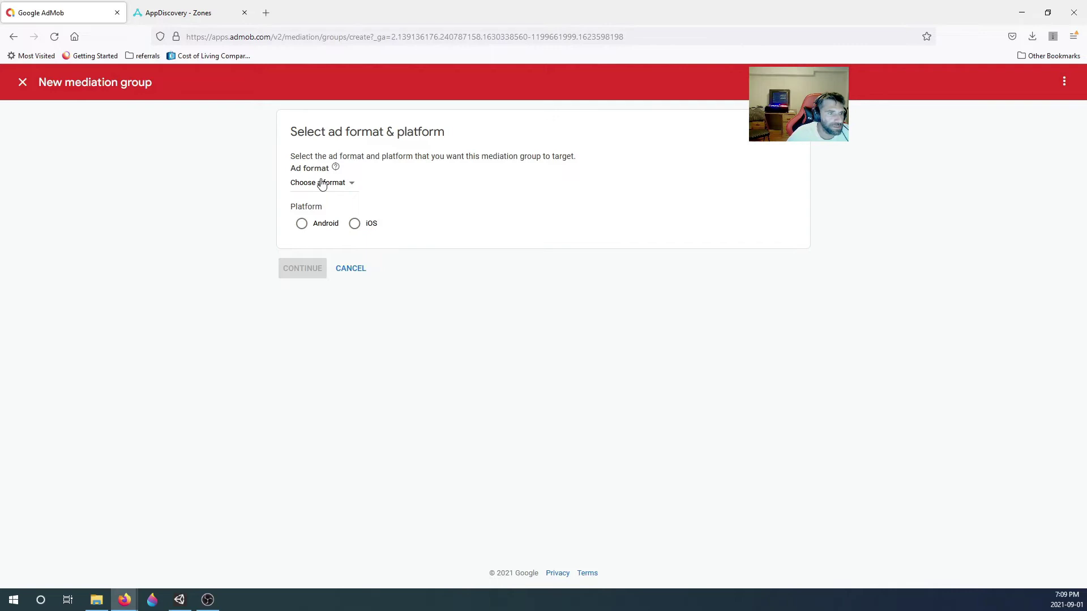
pyautogui.click(320, 182)
pyautogui.click(330, 251)
pyautogui.click(302, 223)
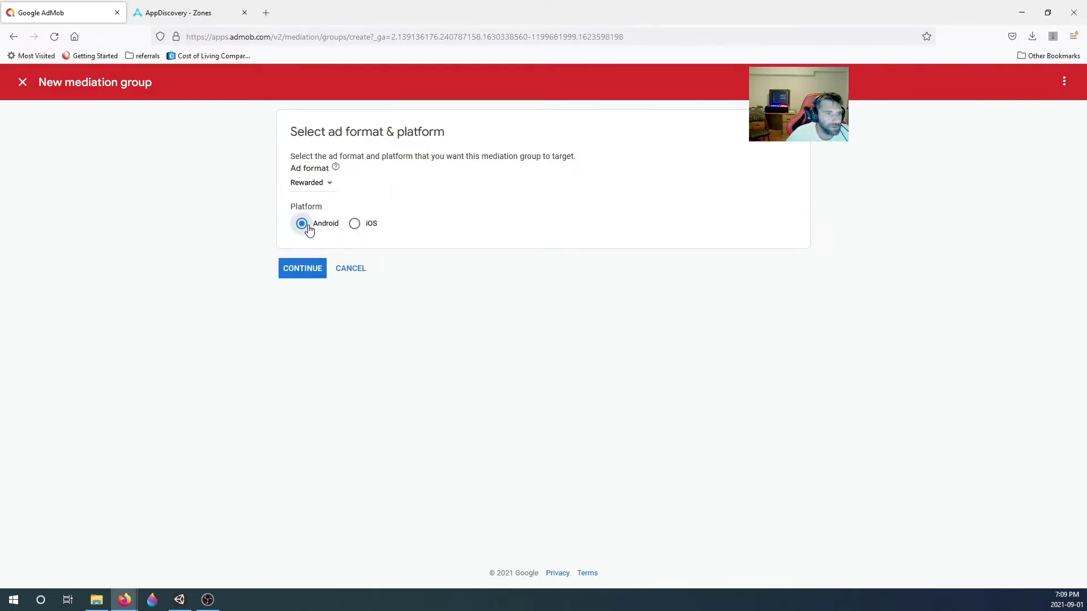
pyautogui.click(309, 276)
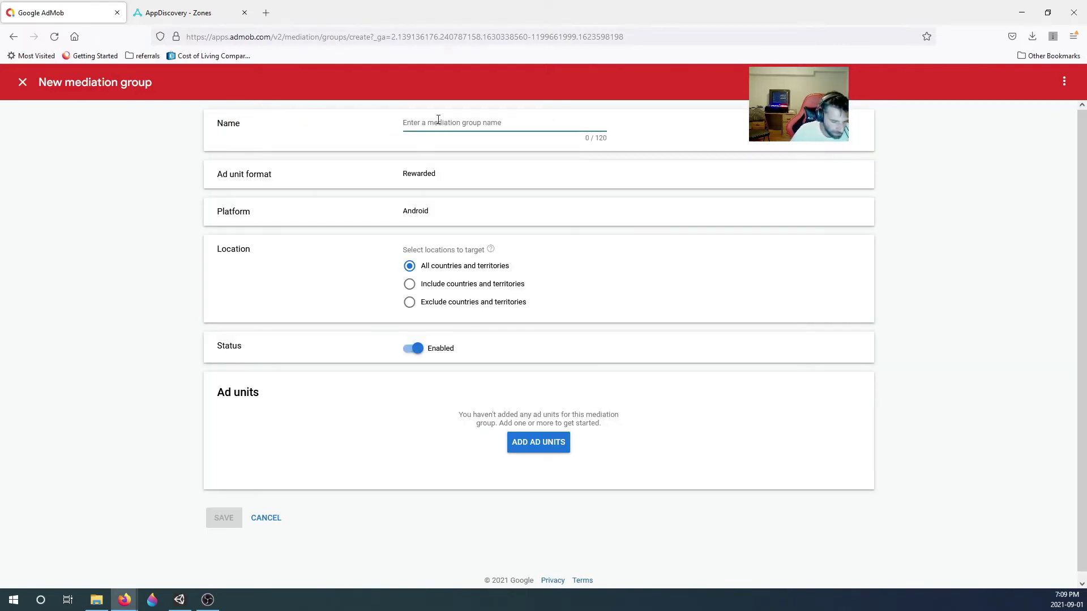
pyautogui.write('R')
pyautogui.press('BackSpace')
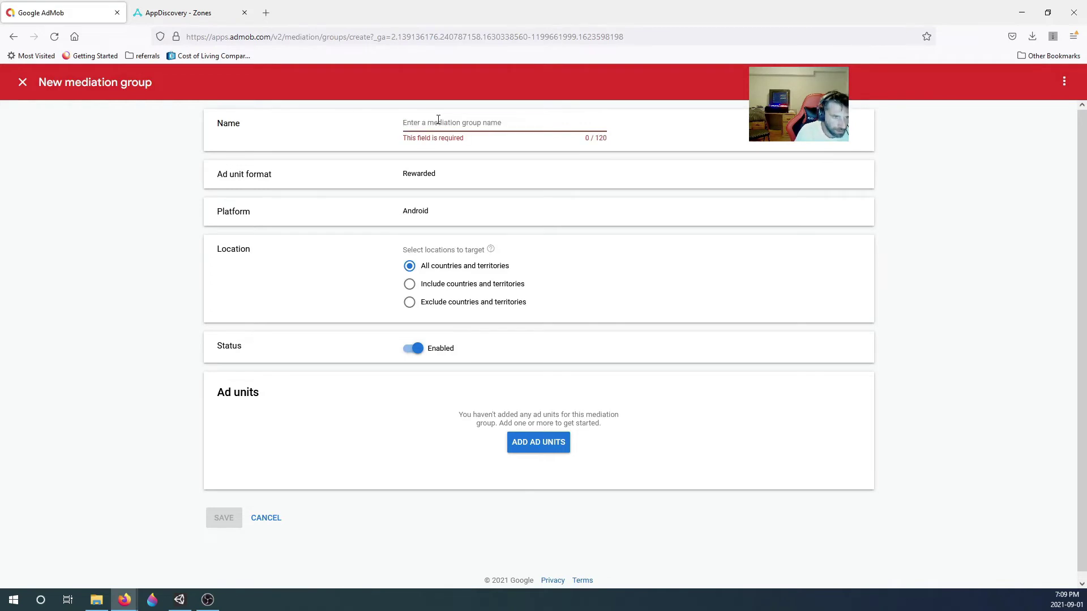
pyautogui.write('Applovin Rewarded')
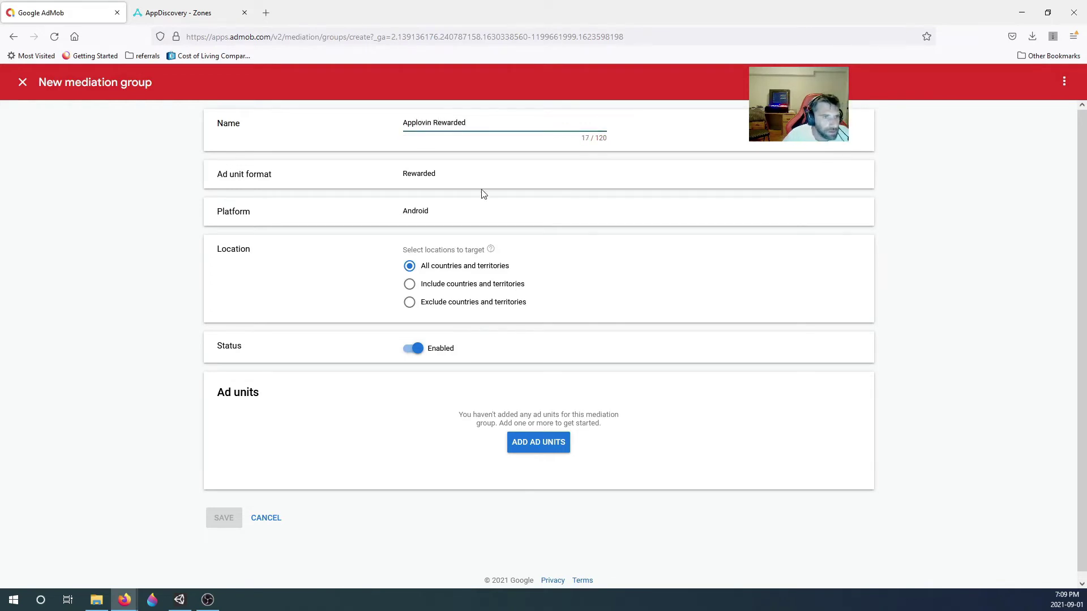
# Step: Add the APPLovin Rewarded ad unit to the group
pyautogui.click(535, 442)
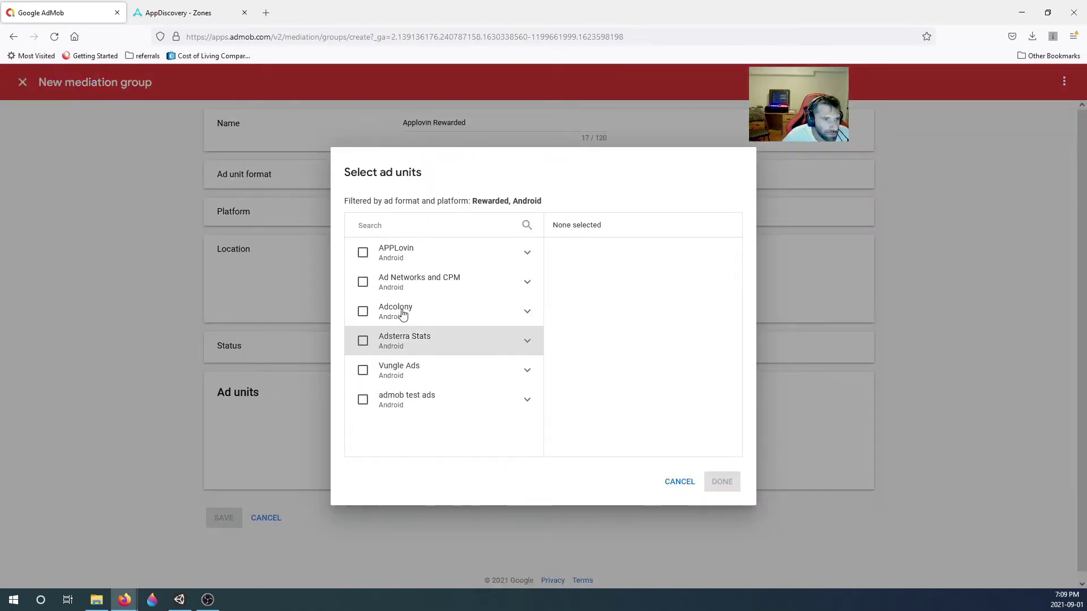
pyautogui.click(411, 257)
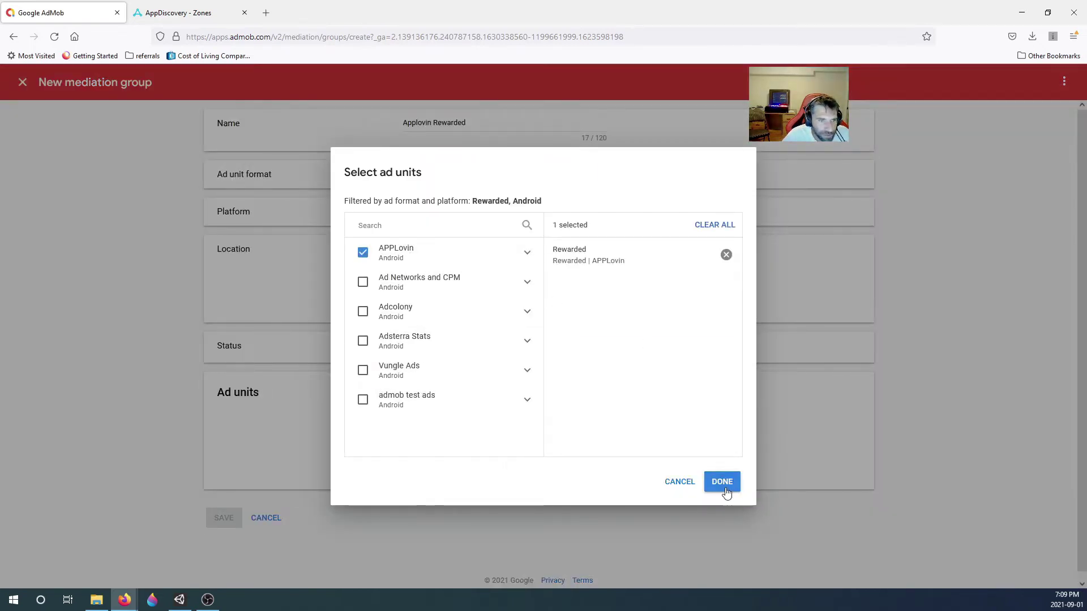
pyautogui.click(725, 486)
pyautogui.scroll(-2, 536, 445)
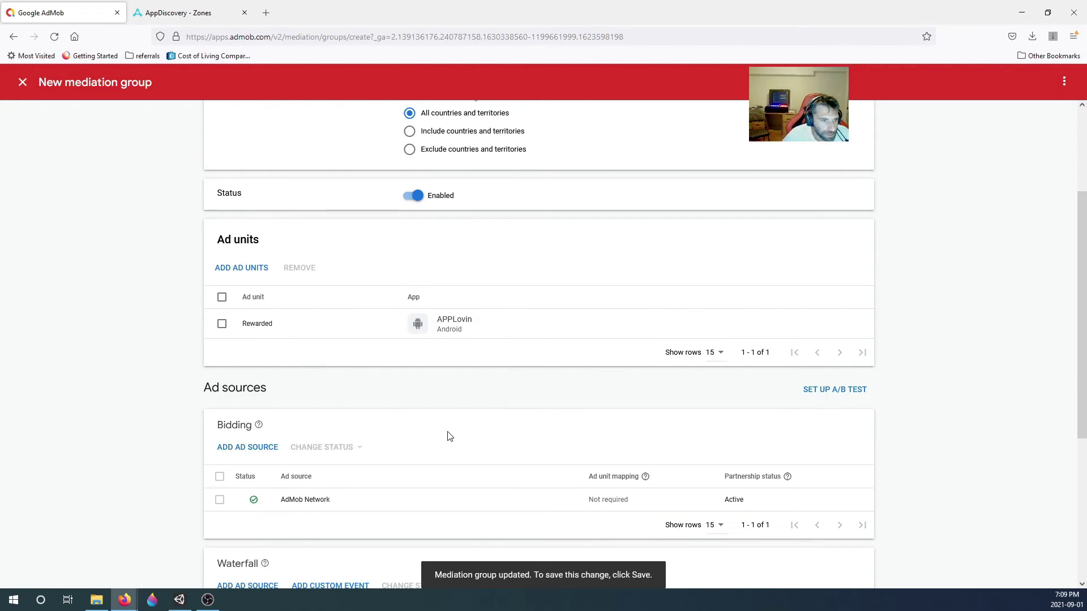
pyautogui.scroll(-2, 446, 436)
# Step: Add Applovin as a bidding source using the SDK key from AppLovin's account Keys page
pyautogui.click(229, 345)
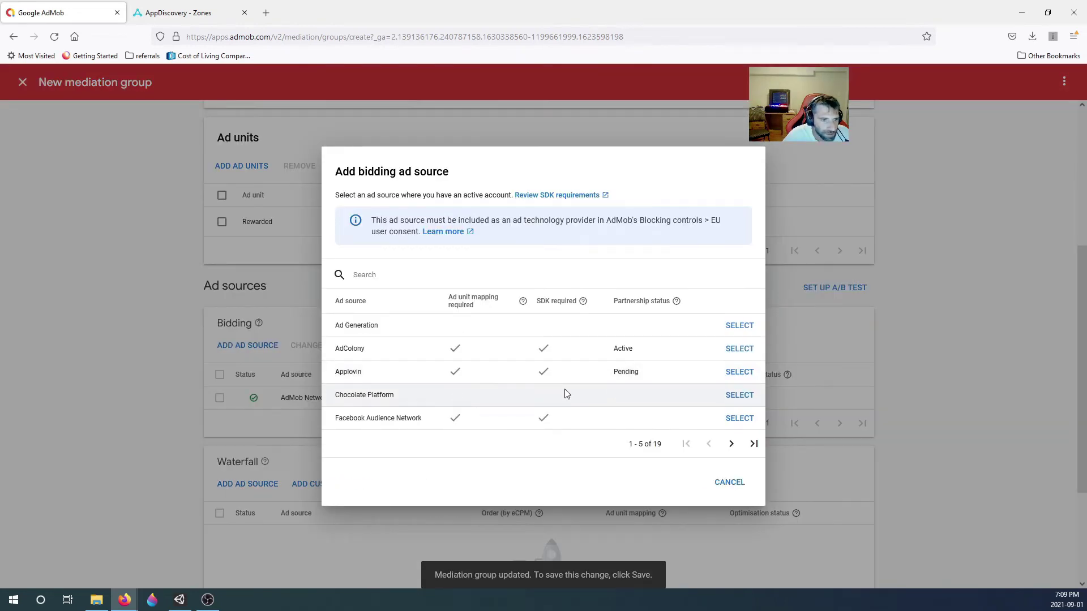
pyautogui.click(738, 372)
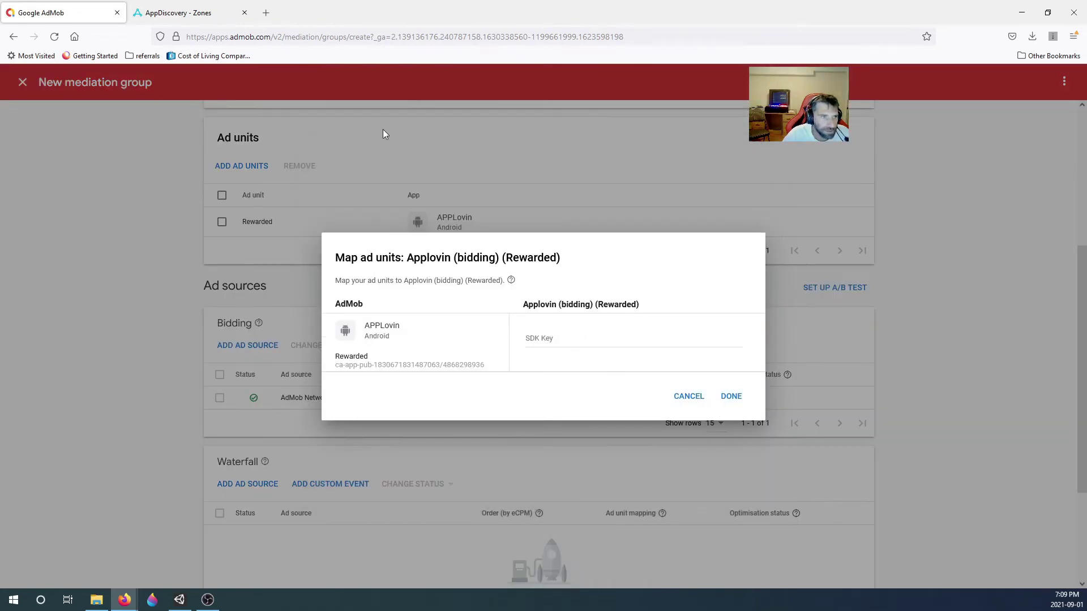
pyautogui.click(194, 7)
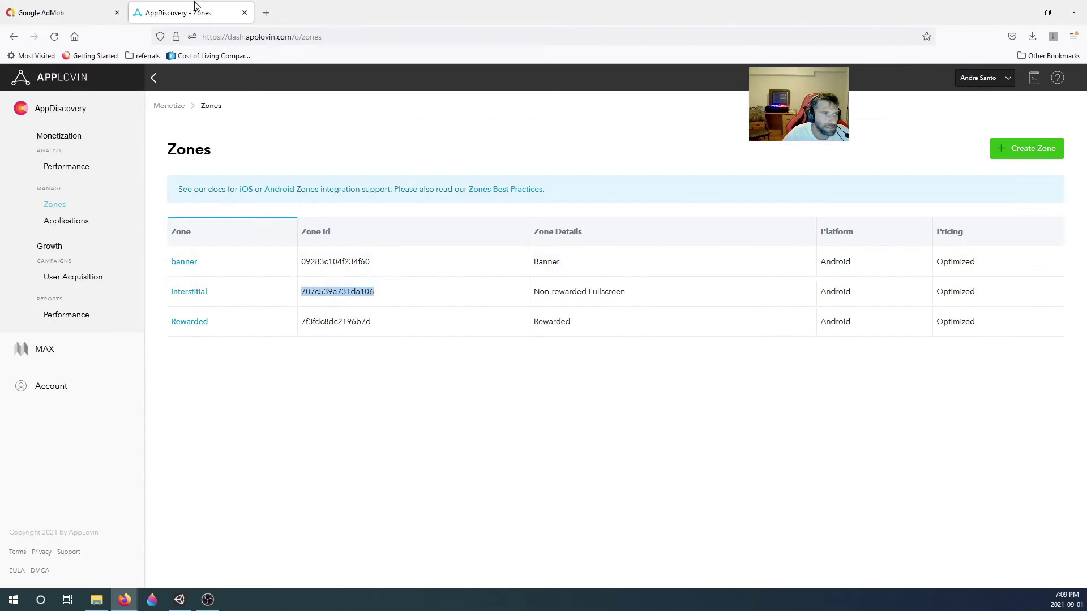
pyautogui.click(69, 390)
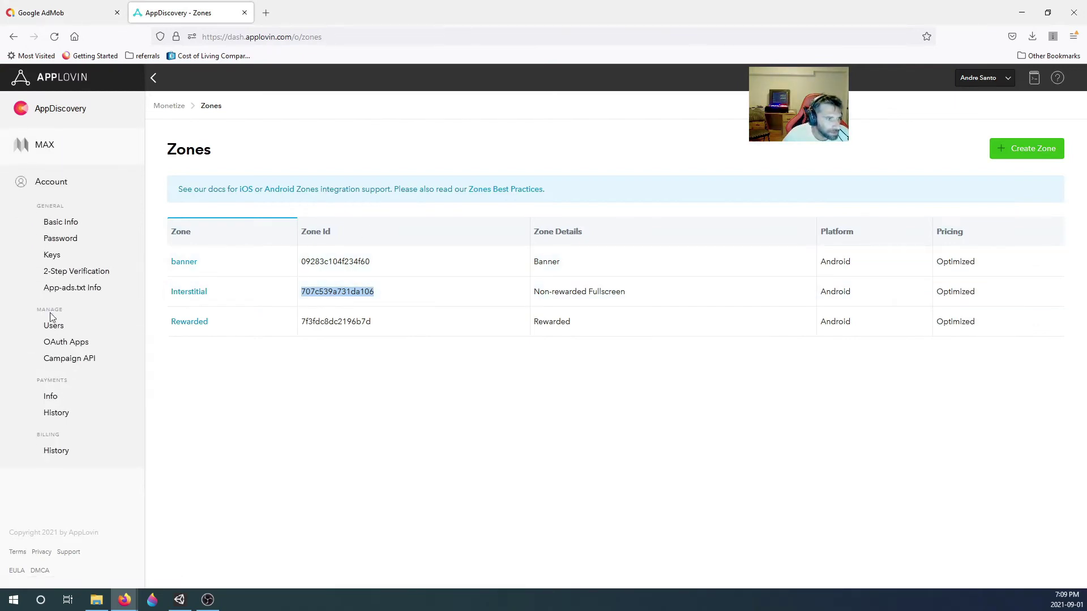
pyautogui.click(51, 256)
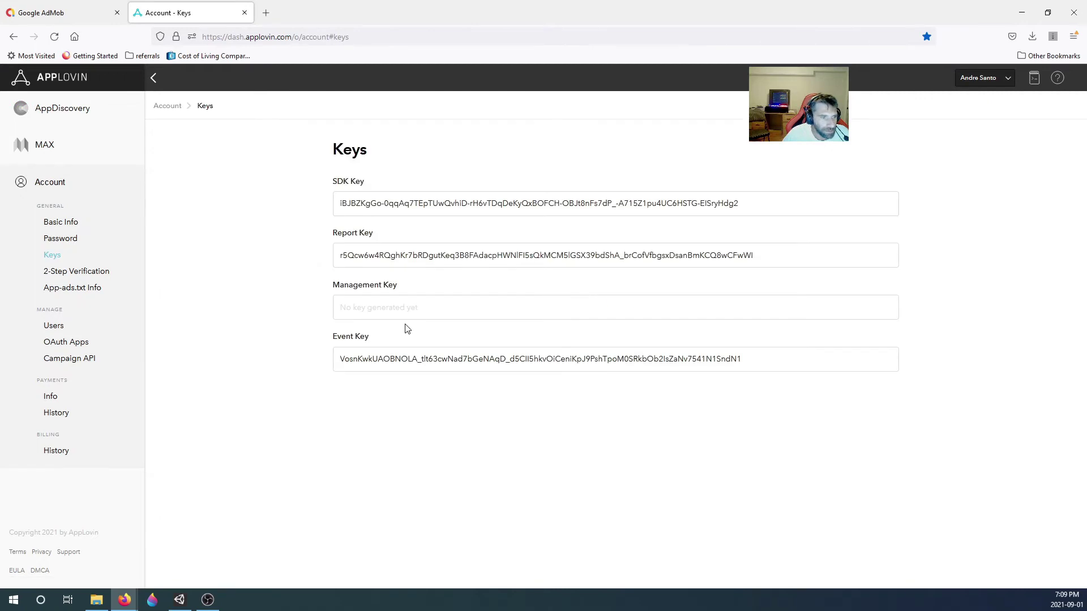
pyautogui.click(406, 198)
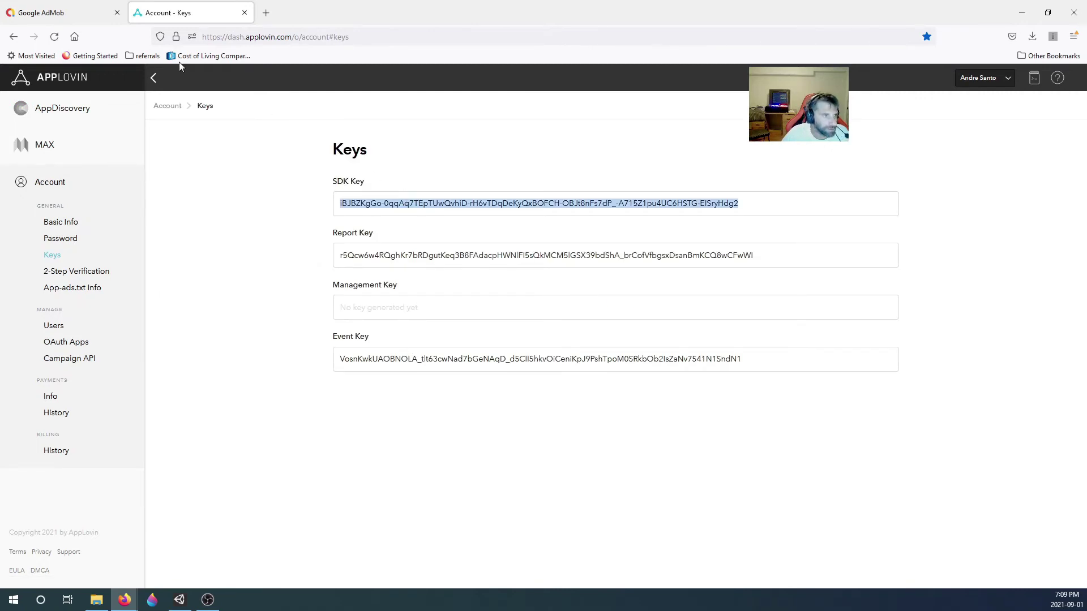
pyautogui.click(61, 17)
pyautogui.click(583, 340)
pyautogui.hotkey('ctrl', 'v')
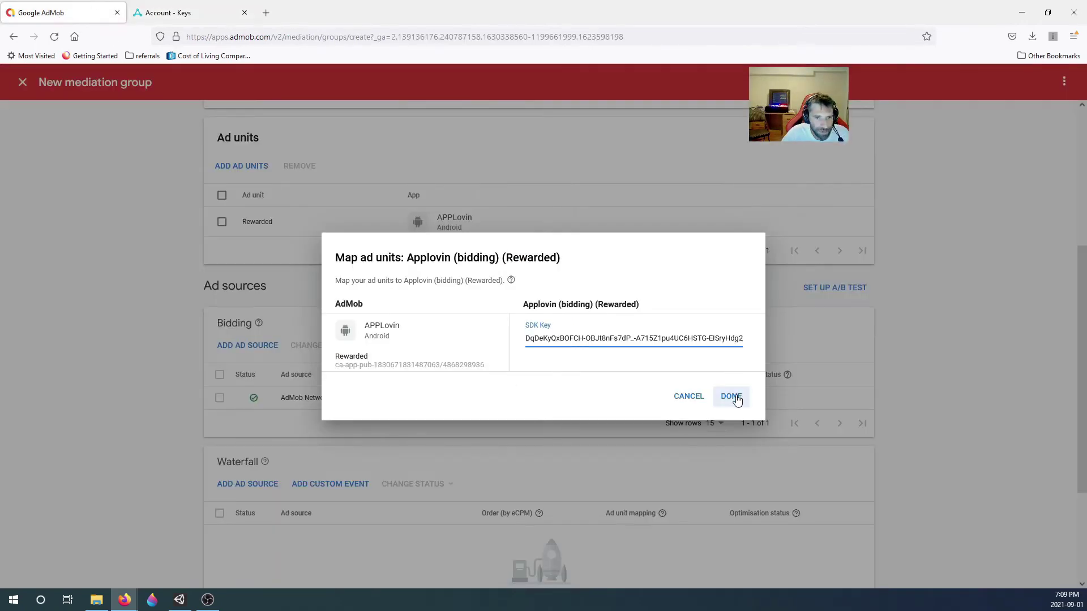
pyautogui.click(732, 396)
pyautogui.scroll(-2, 374, 437)
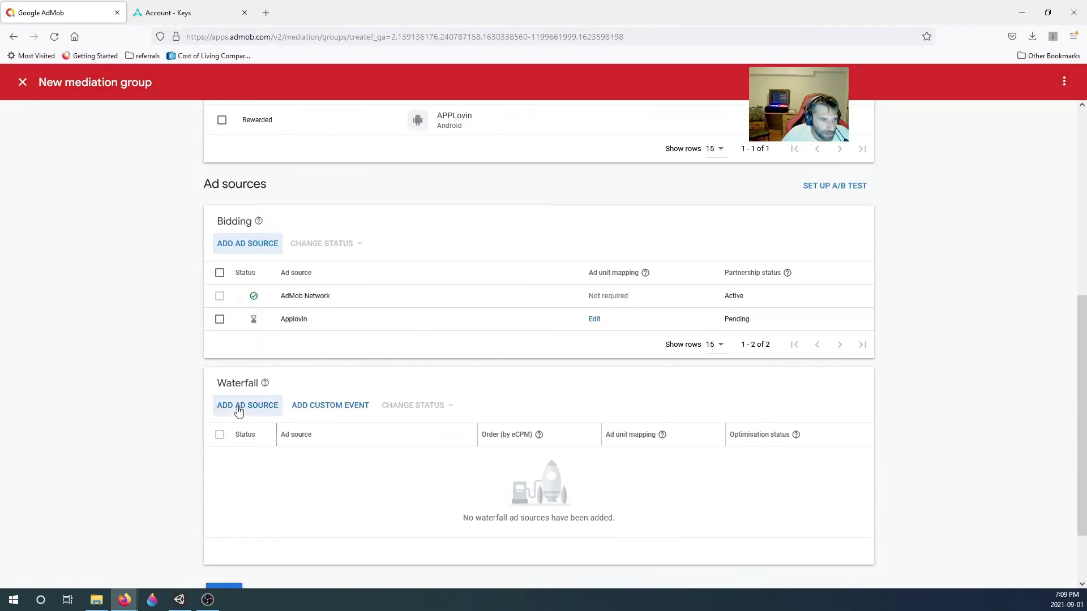
# Step: Add Applovin to the waterfall at US$0.01 eCPM and paste the AppLovin SDK key
pyautogui.click(240, 405)
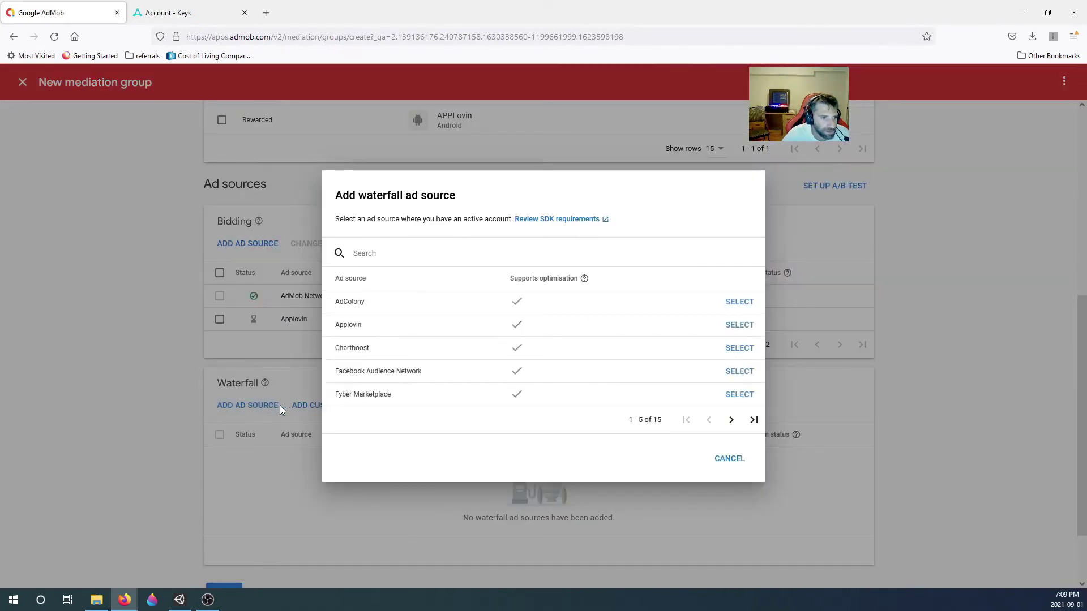
pyautogui.click(739, 327)
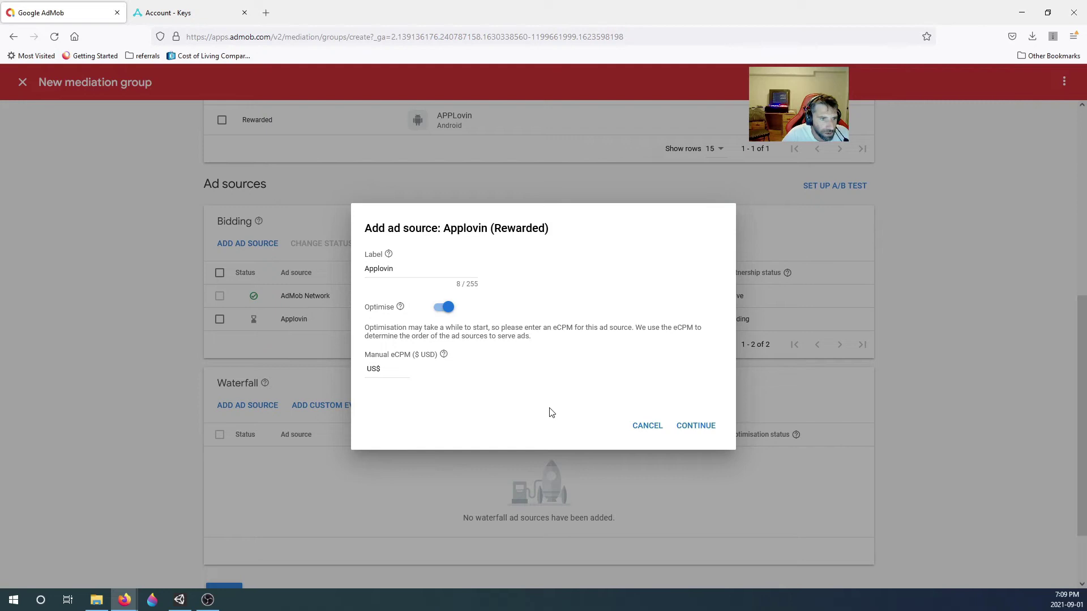
pyautogui.write('0.01')
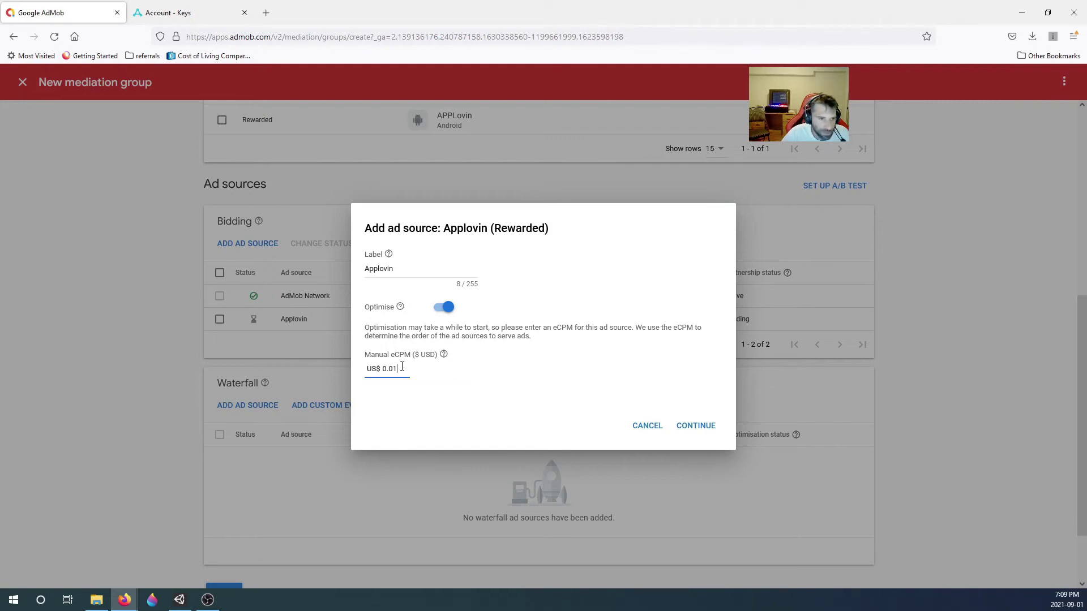
pyautogui.click(695, 426)
pyautogui.click(574, 306)
pyautogui.hotkey('ctrl', 'v')
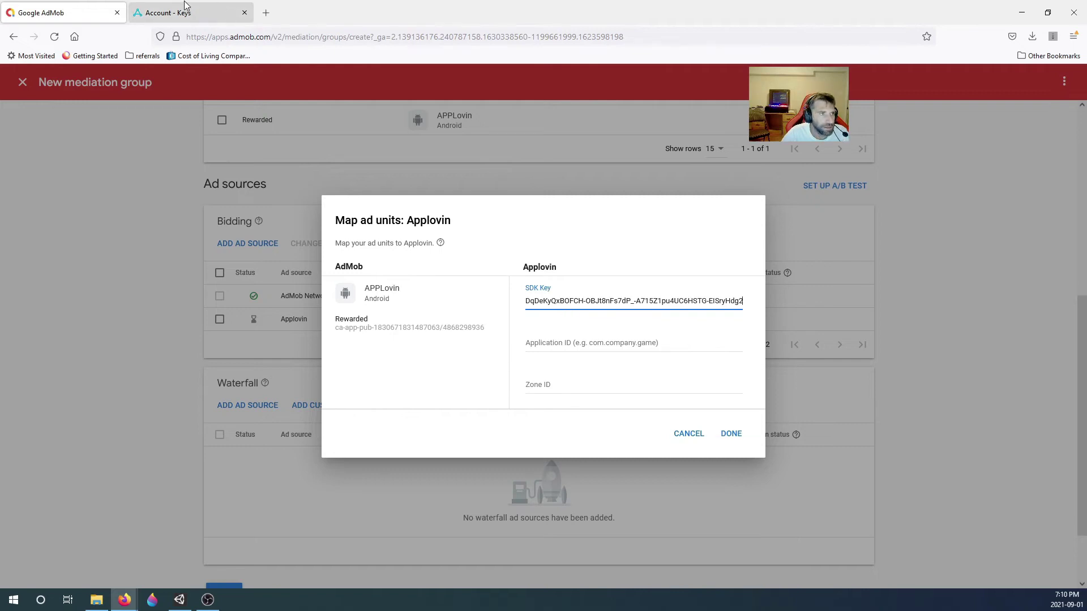
# Step: Copy the package name Applovintestads.apk from AppLovin's applications page into Application ID
pyautogui.click(183, 8)
pyautogui.click(60, 108)
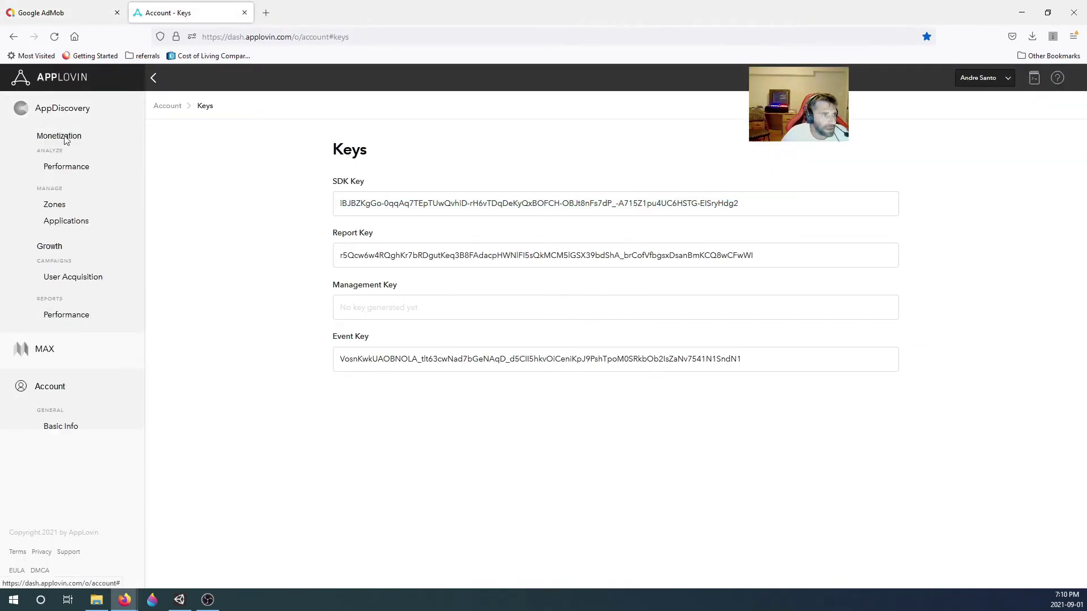
pyautogui.click(55, 205)
pyautogui.click(64, 220)
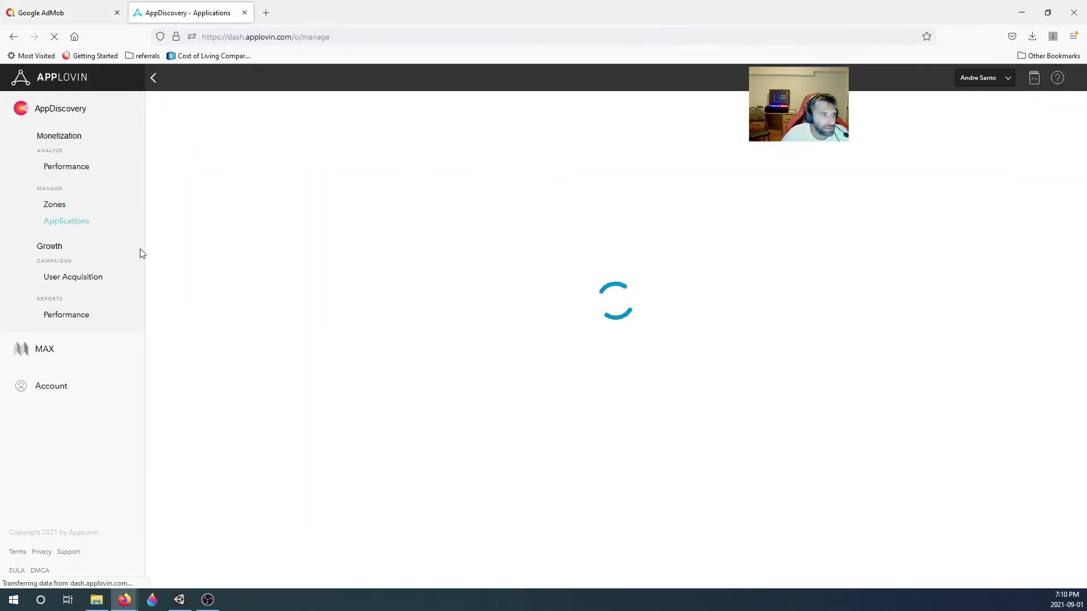
pyautogui.click(730, 151)
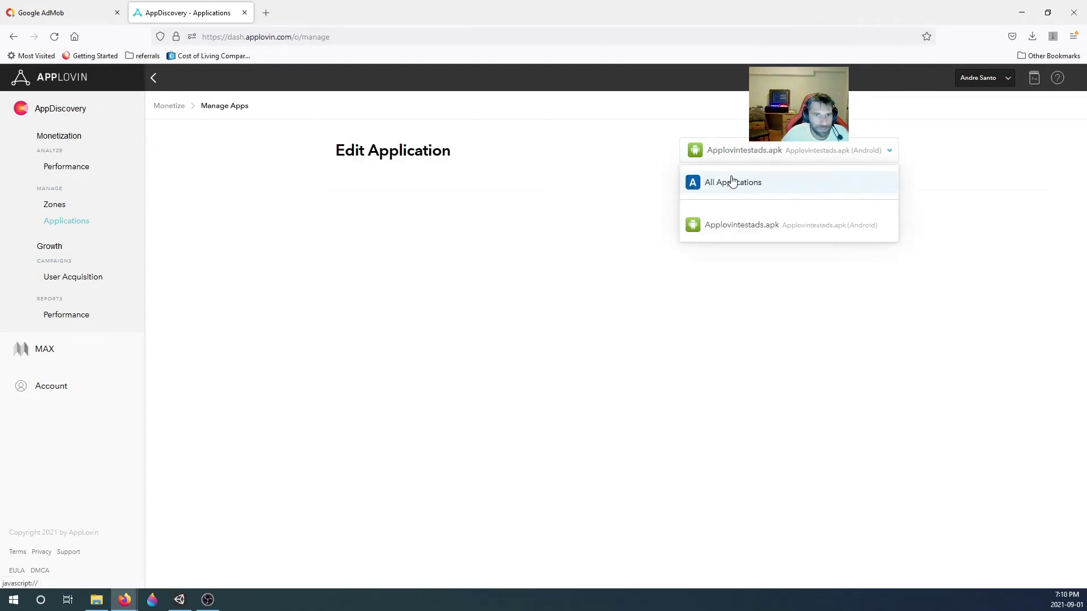
pyautogui.click(732, 179)
pyautogui.moveTo(898, 258); pyautogui.dragTo(823, 256)
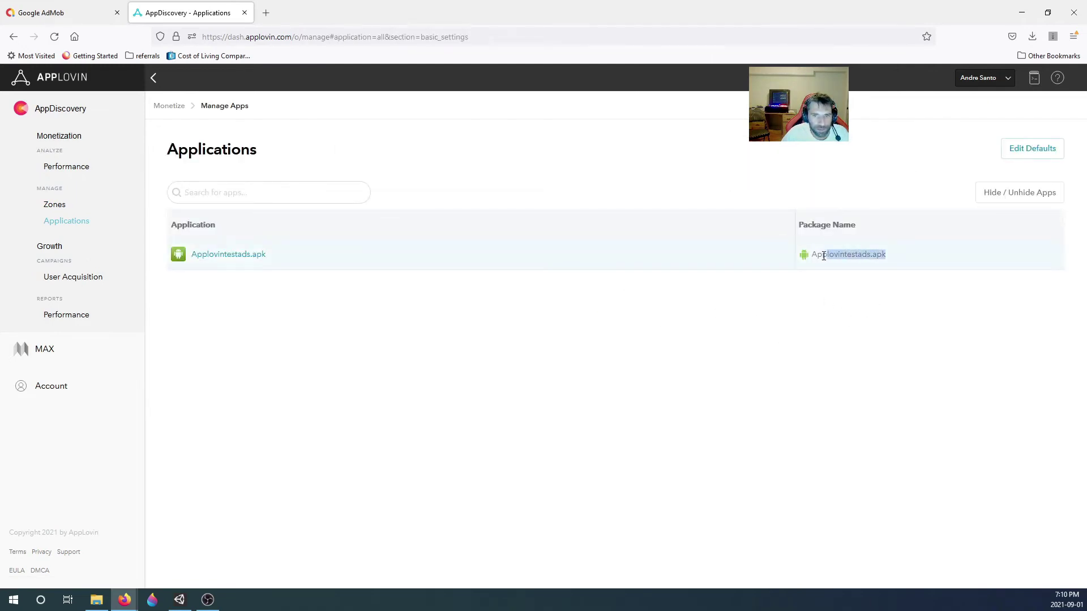
pyautogui.click(63, 16)
pyautogui.click(567, 346)
pyautogui.write('Applovintestads.apk')
pyautogui.click(192, 14)
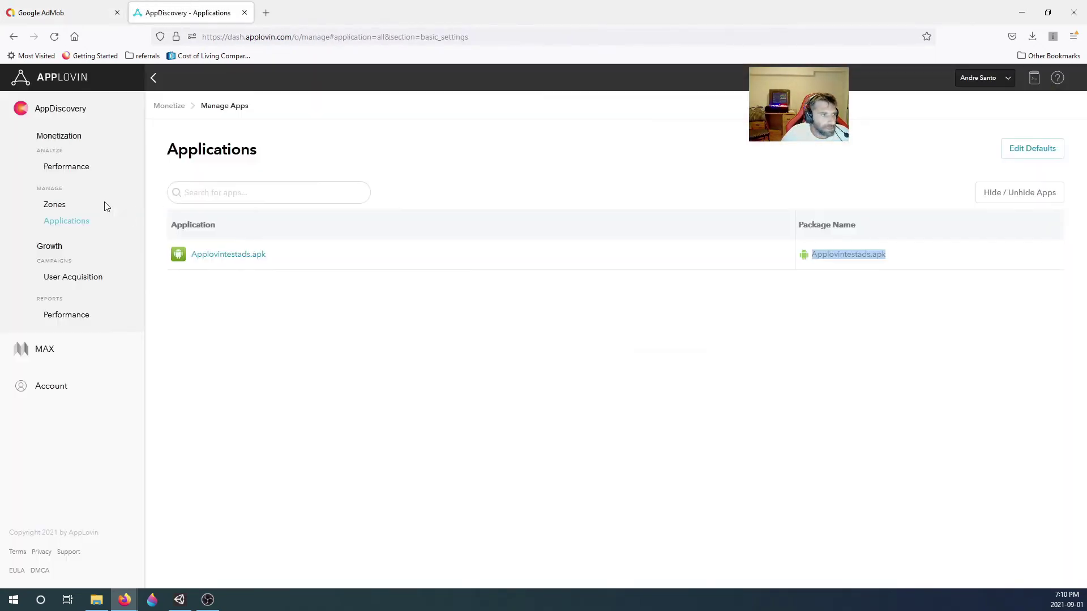
pyautogui.click(54, 206)
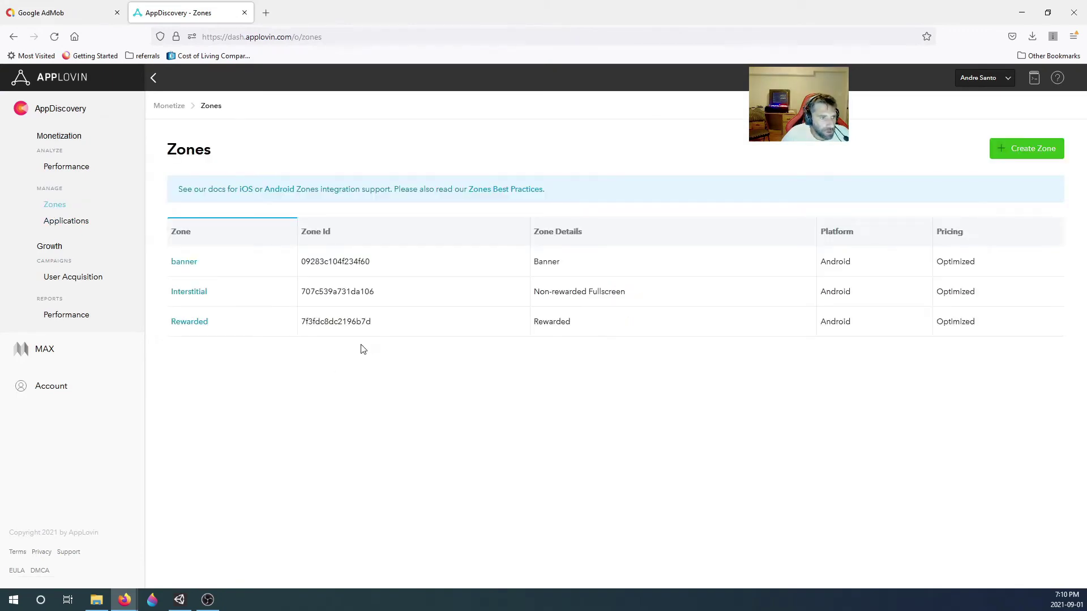
pyautogui.doubleClick(337, 322)
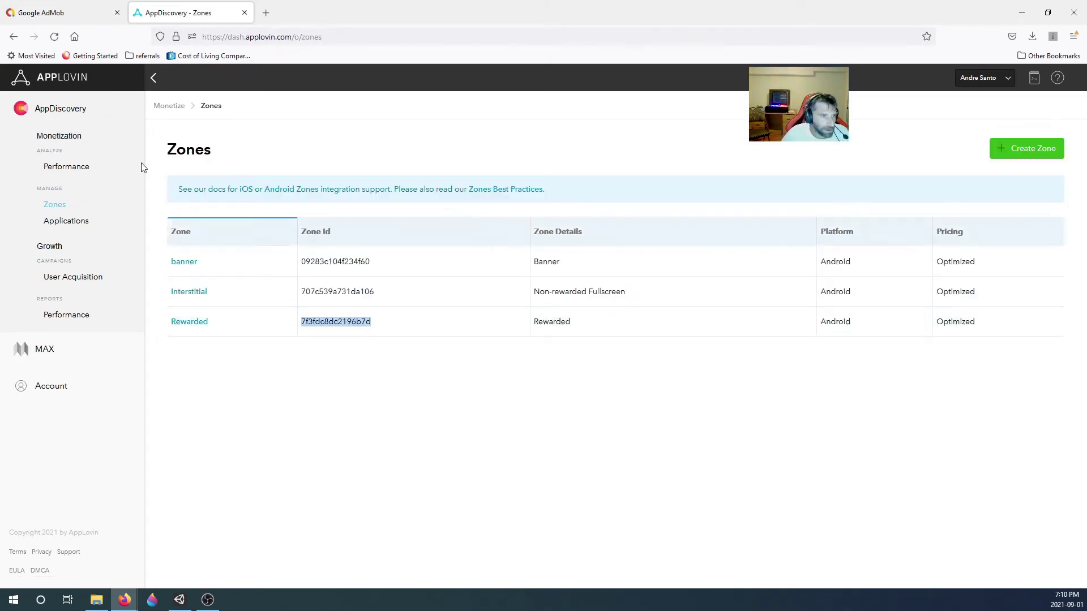
pyautogui.click(34, 12)
pyautogui.click(600, 385)
pyautogui.hotkey('ctrl', 'v')
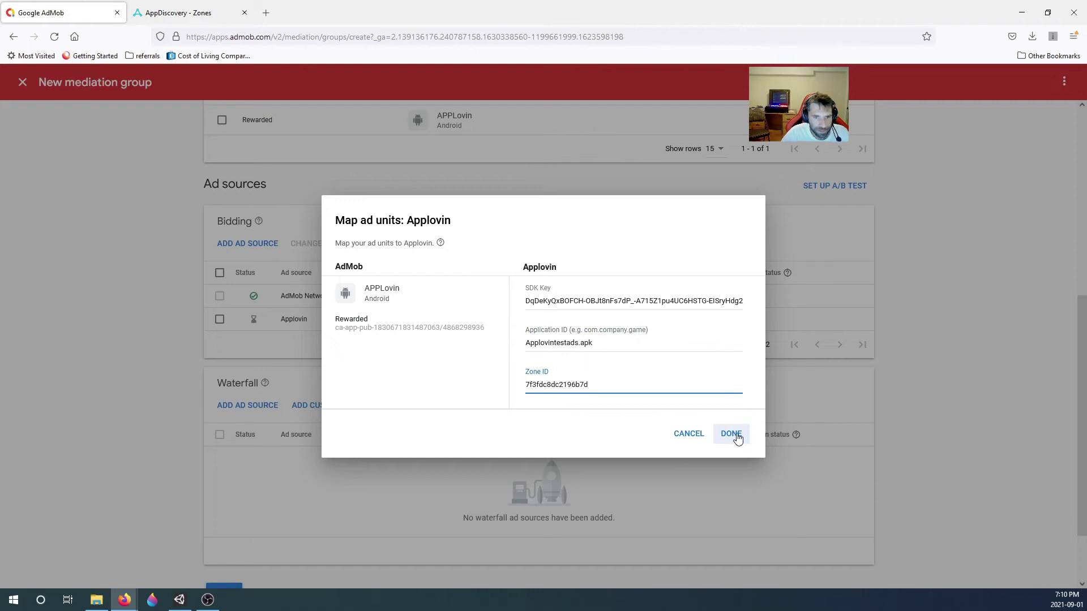
pyautogui.click(731, 433)
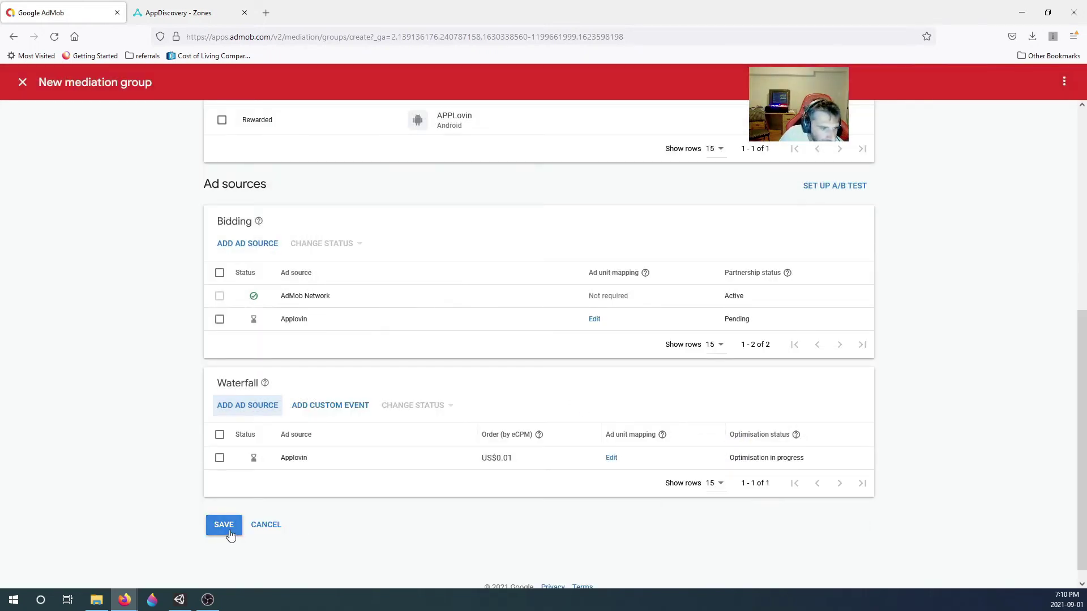